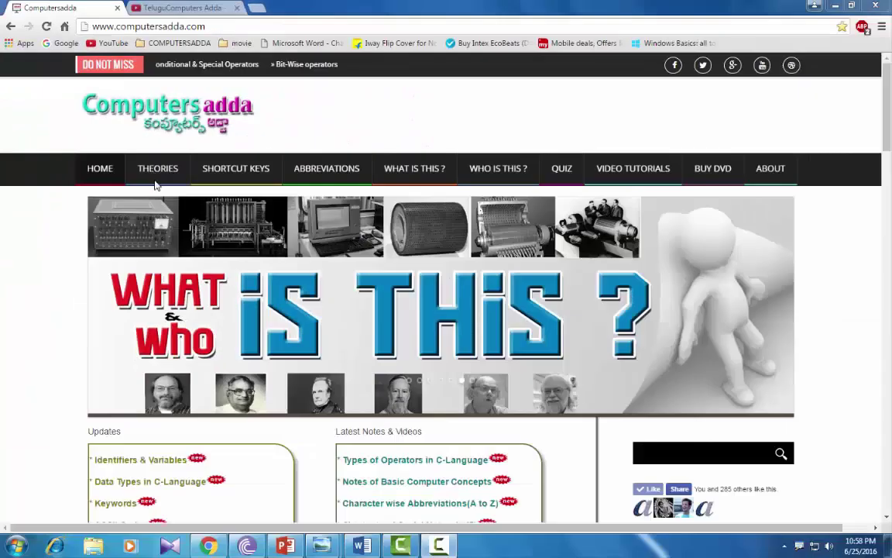
# - Bring up the TeluguComputers Adda YouTube channel page in Chrome
pyautogui.moveTo(156, 175)
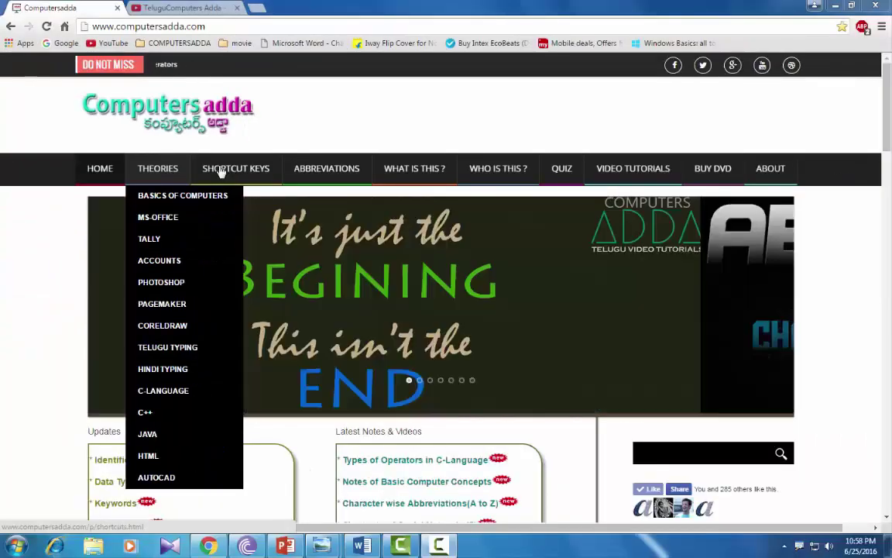
pyautogui.moveTo(221, 172)
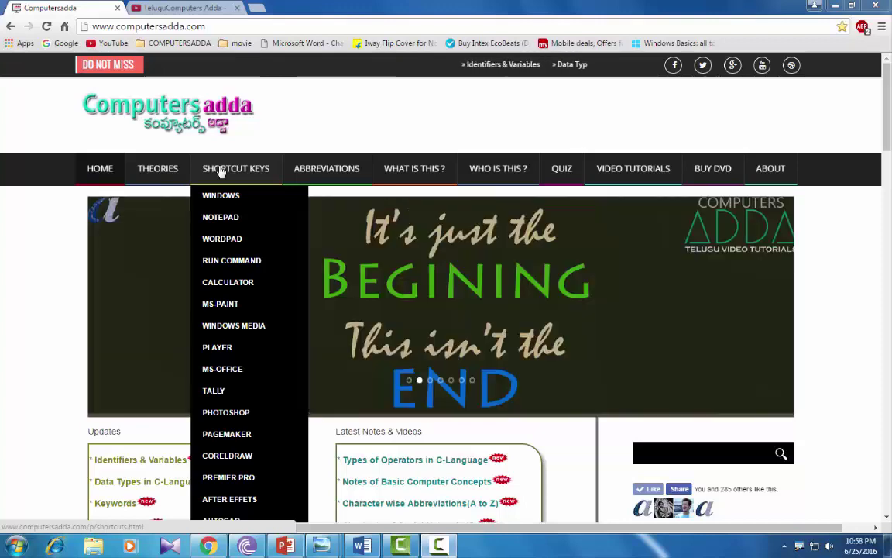
pyautogui.click(183, 8)
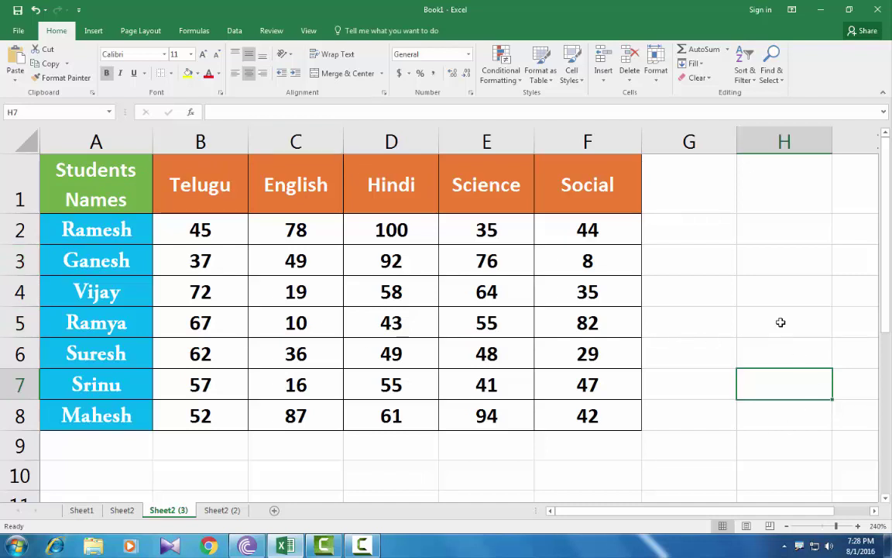
pyautogui.click(718, 329)
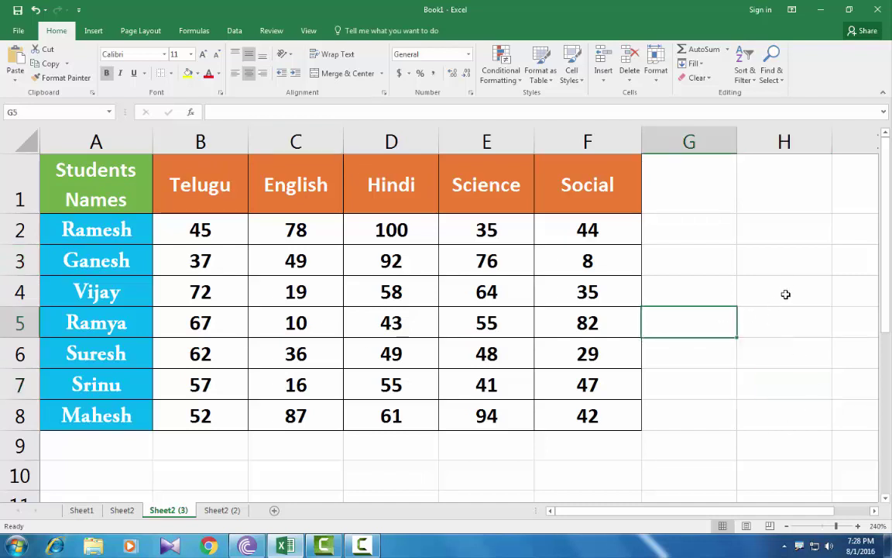
pyautogui.moveTo(785, 261); pyautogui.dragTo(789, 369)
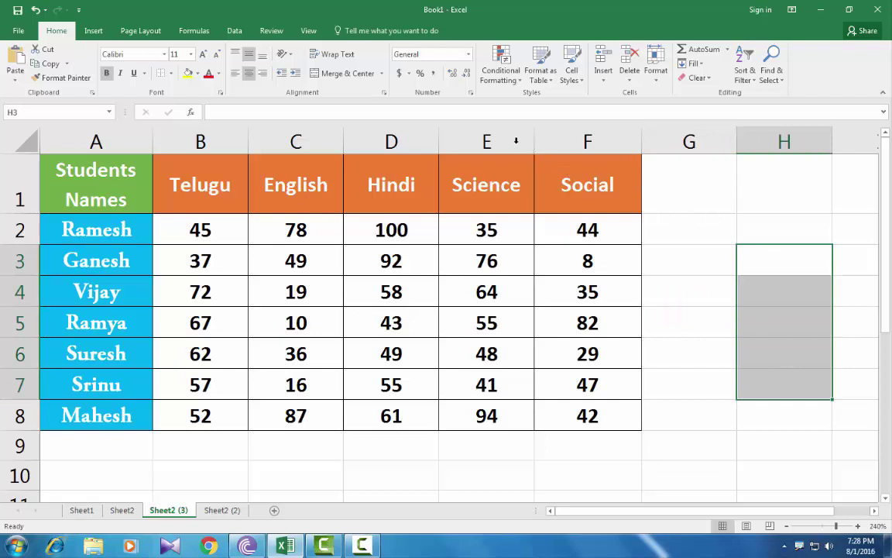
pyautogui.click(491, 144)
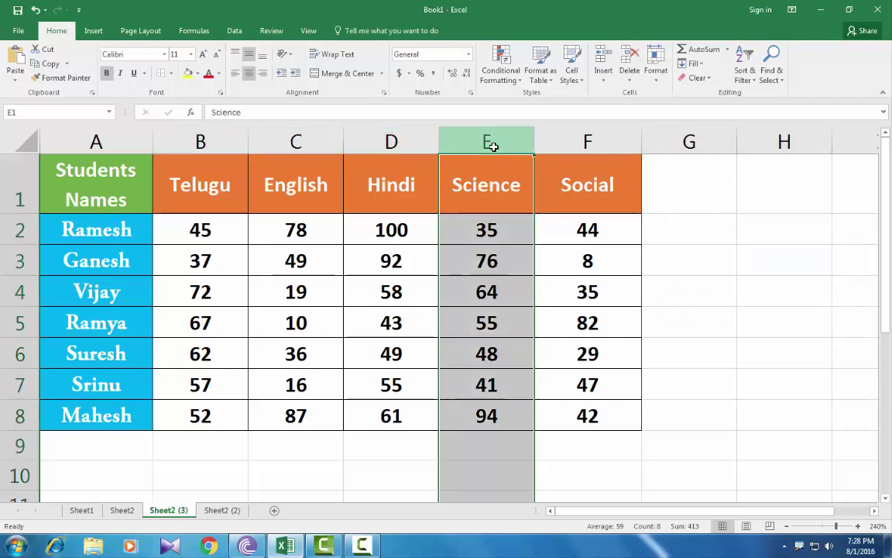
pyautogui.moveTo(397, 141); pyautogui.dragTo(778, 141)
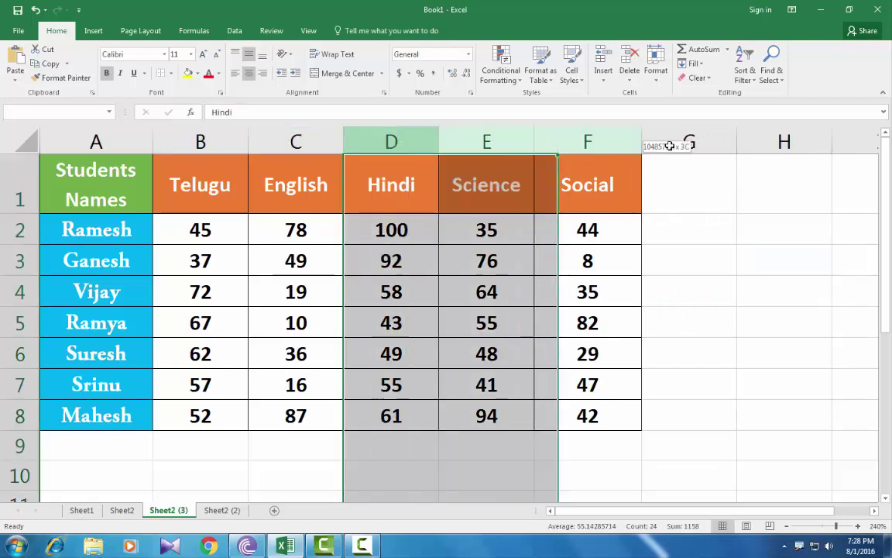
pyautogui.click(378, 140)
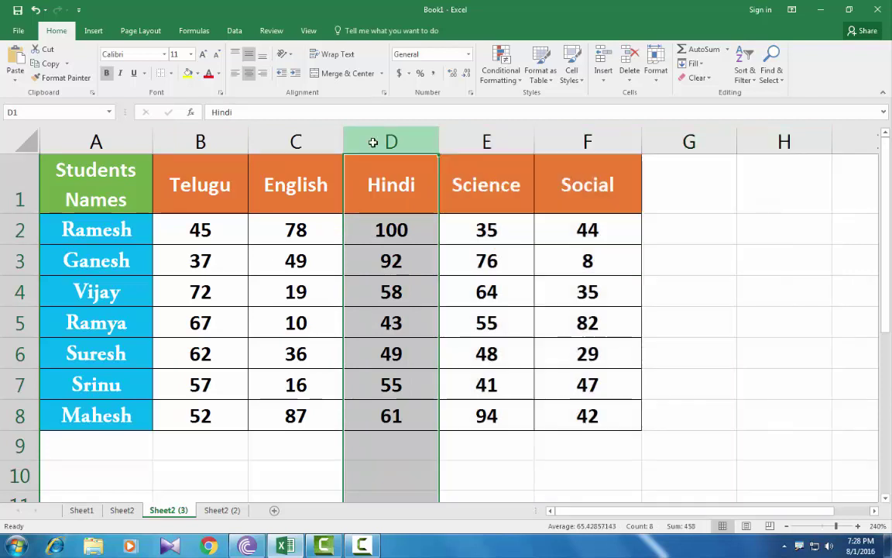
pyautogui.click(17, 261)
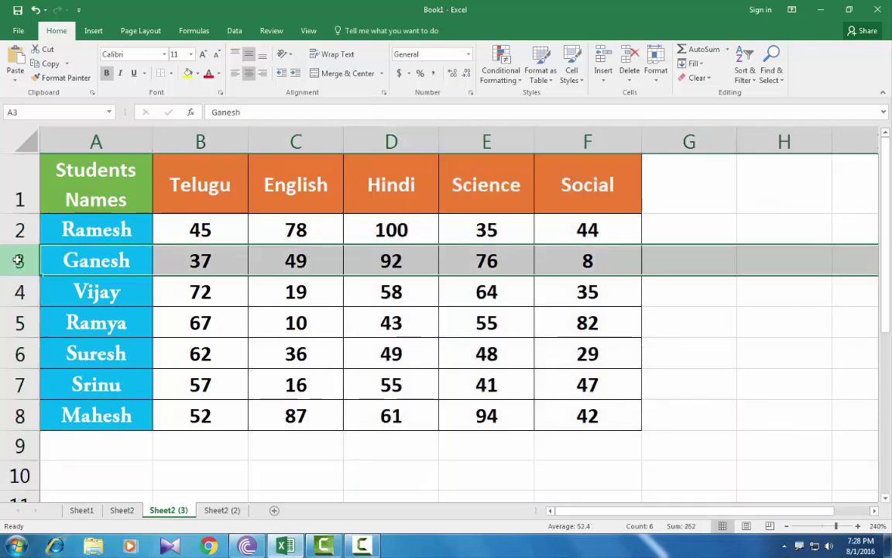
pyautogui.moveTo(17, 261); pyautogui.dragTo(17, 385)
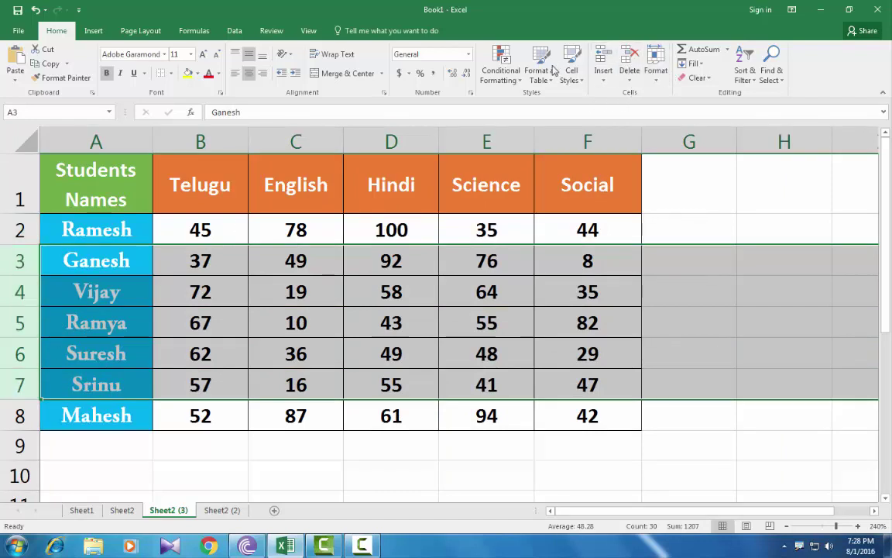
pyautogui.click(790, 238)
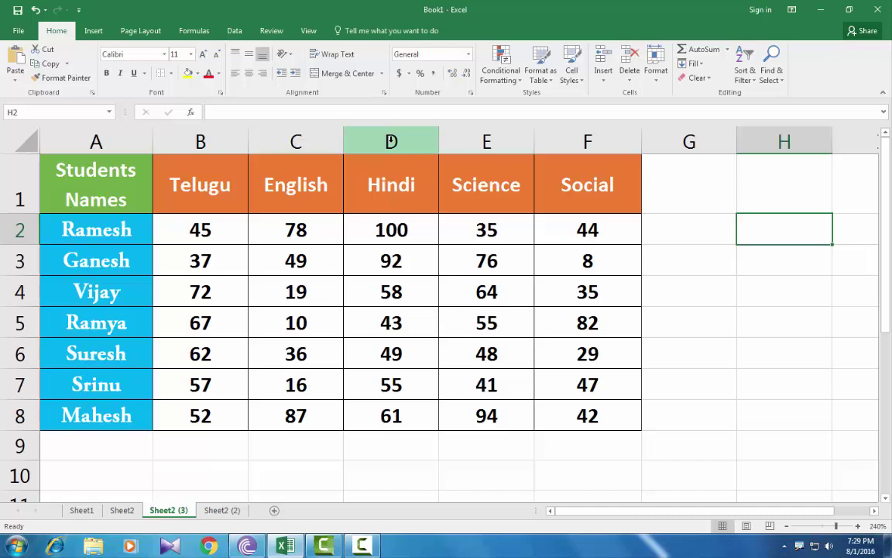
# - Insert three blank columns in front of the Hindi column
pyautogui.click(391, 142)
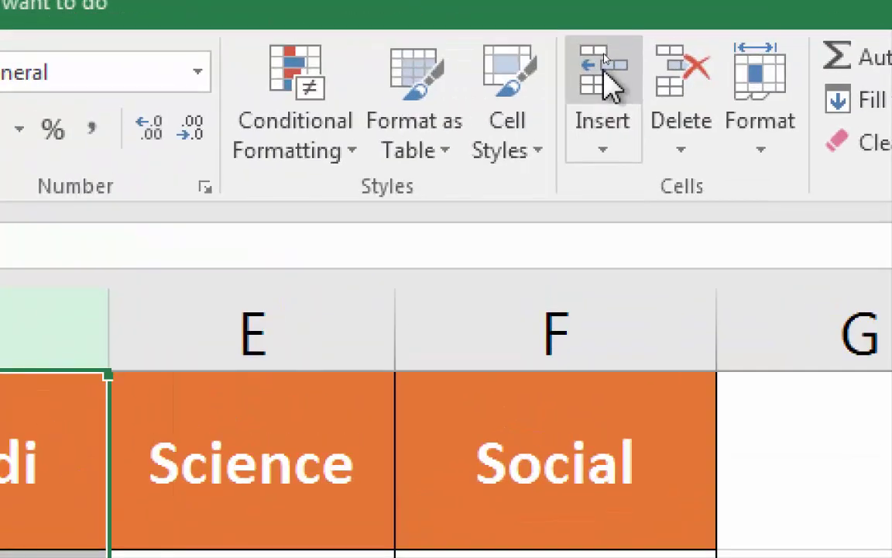
pyautogui.click(604, 58)
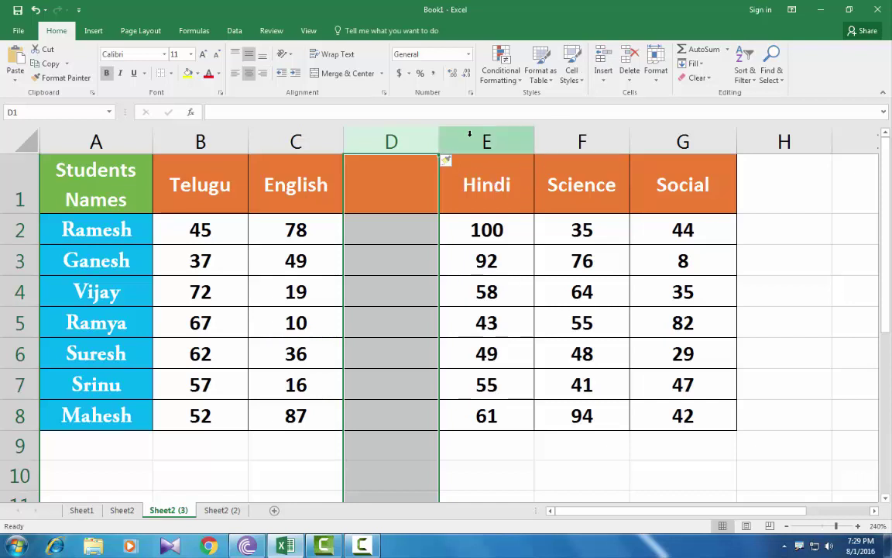
pyautogui.moveTo(487, 141); pyautogui.dragTo(594, 141)
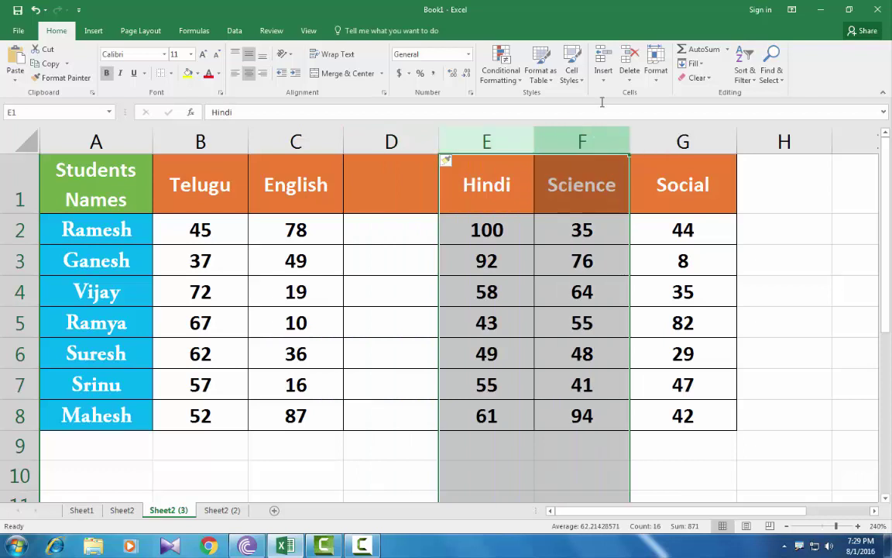
pyautogui.click(603, 62)
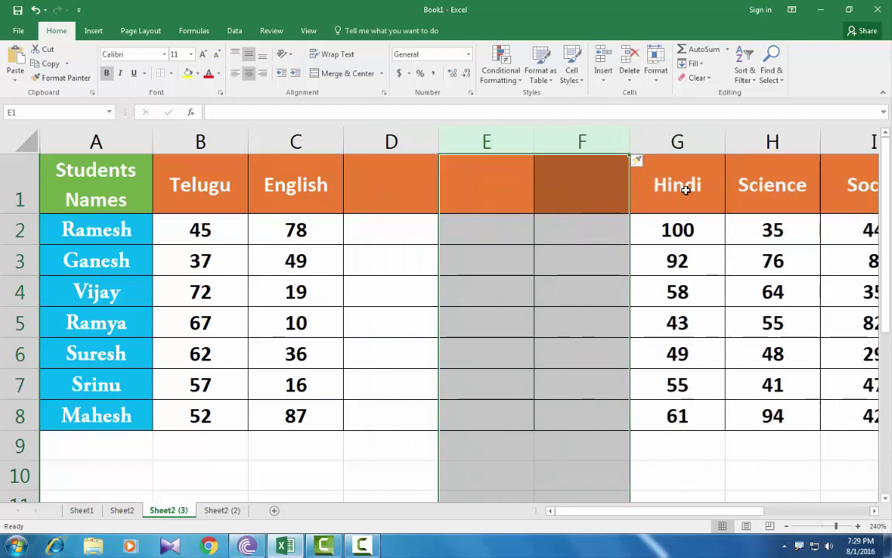
# - Enter the headers maths, computers and gk in cells D1, E1 and F1
pyautogui.click(380, 184)
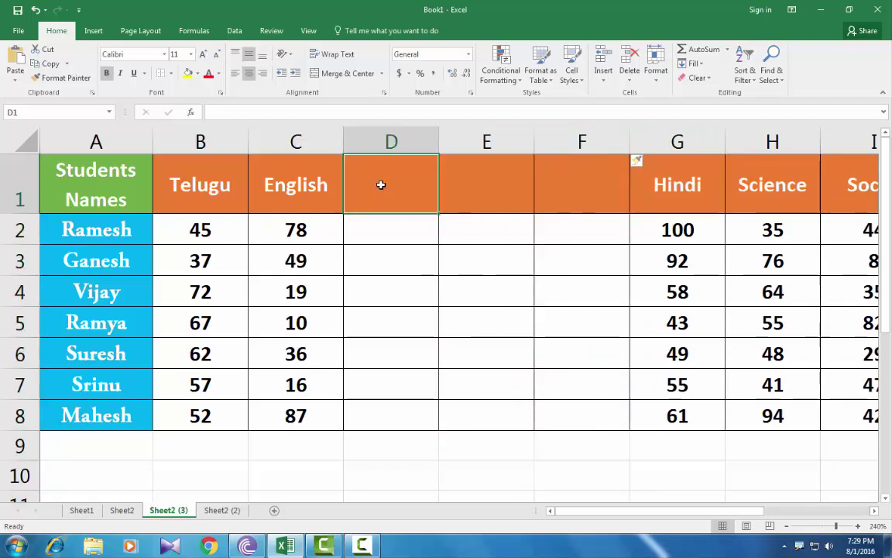
pyautogui.write('mathd')
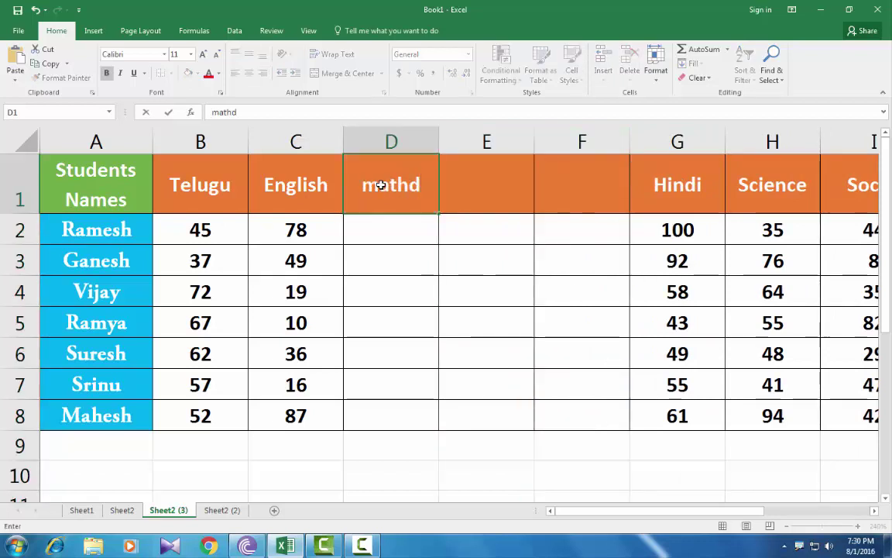
pyautogui.press('BackSpace')
pyautogui.write('s')
pyautogui.press('Tab')
pyautogui.write('c')
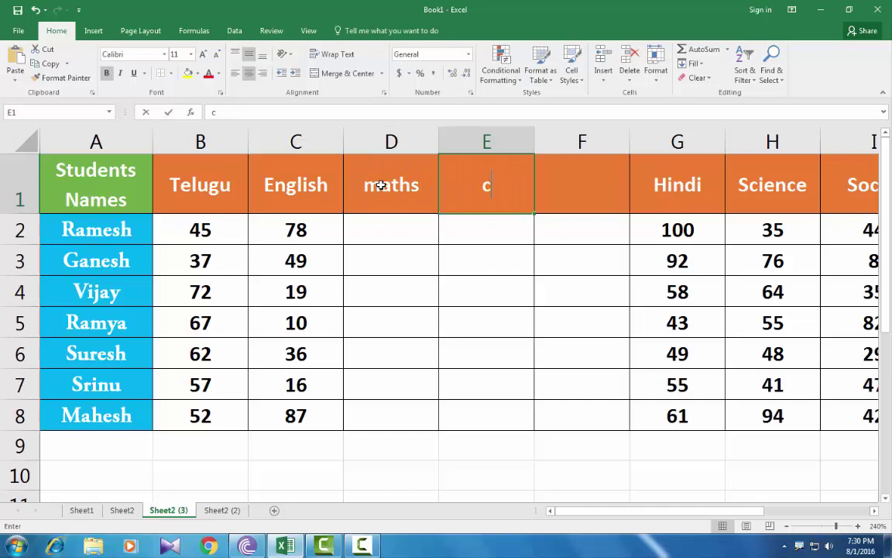
pyautogui.write('omputers')
pyautogui.hotkey('ctrl', 'Return')
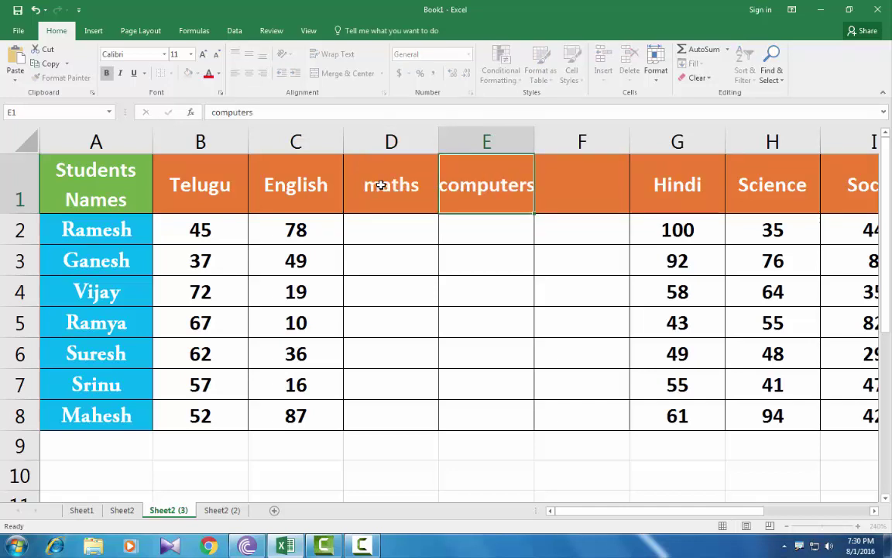
pyautogui.press('Tab')
pyautogui.write('gk')
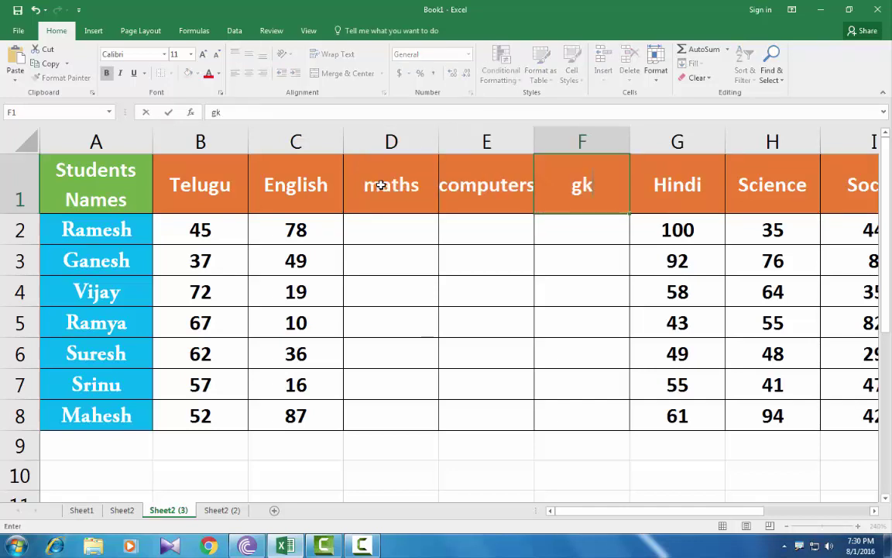
pyautogui.click(385, 225)
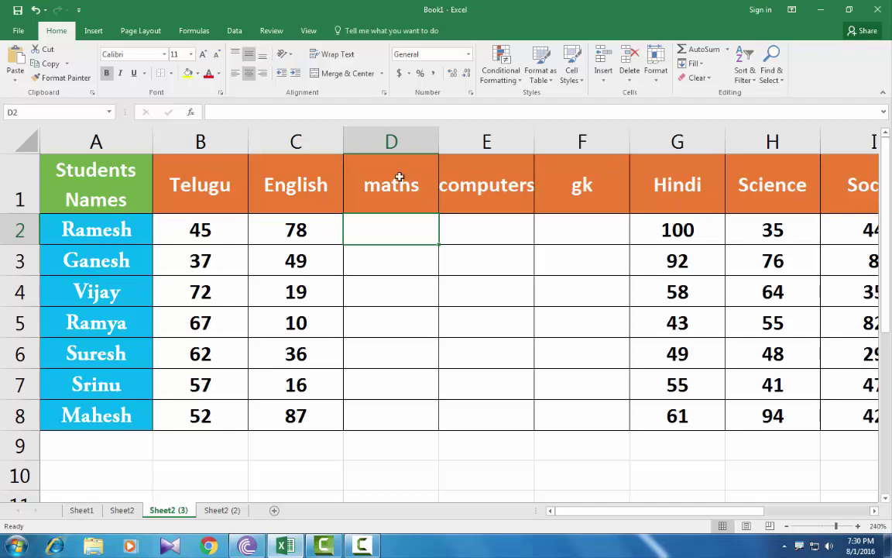
# - Delete the maths column, then the computers and gk columns together
pyautogui.click(394, 142)
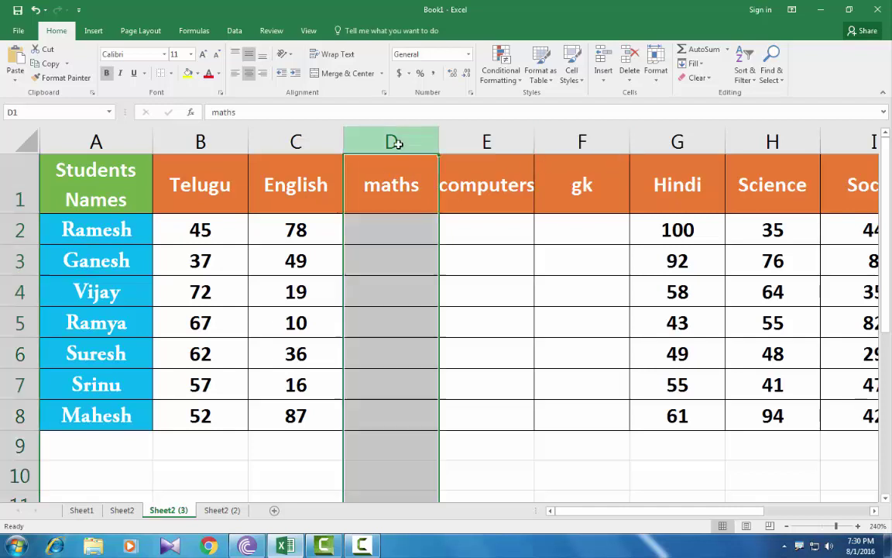
pyautogui.click(629, 63)
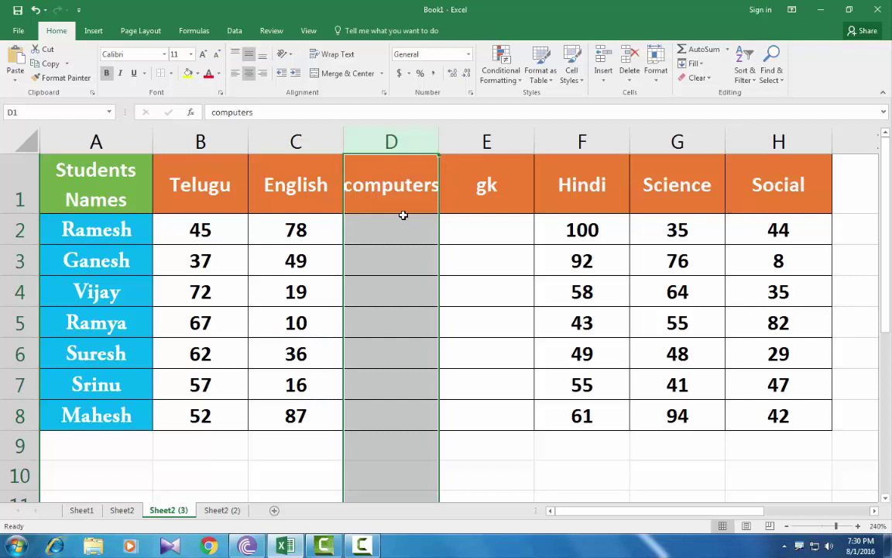
pyautogui.hotkey('shift', 'Right')
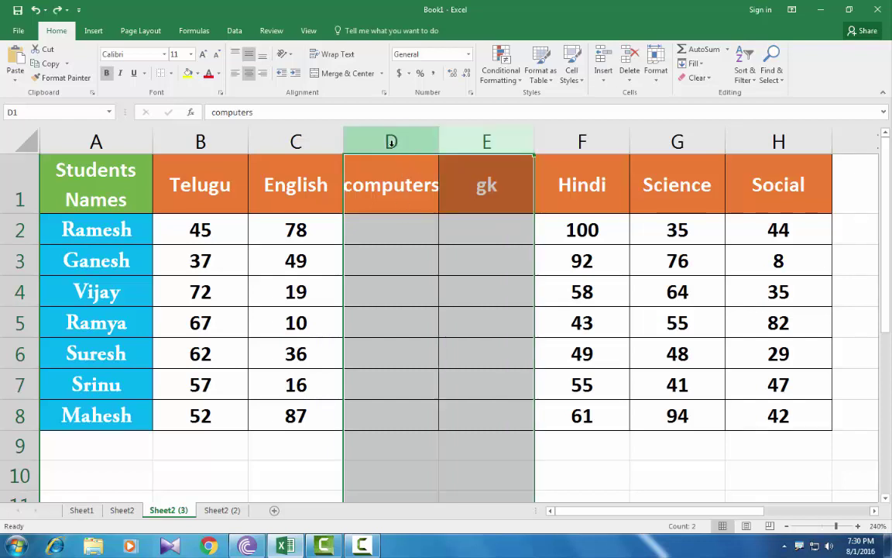
pyautogui.click(633, 57)
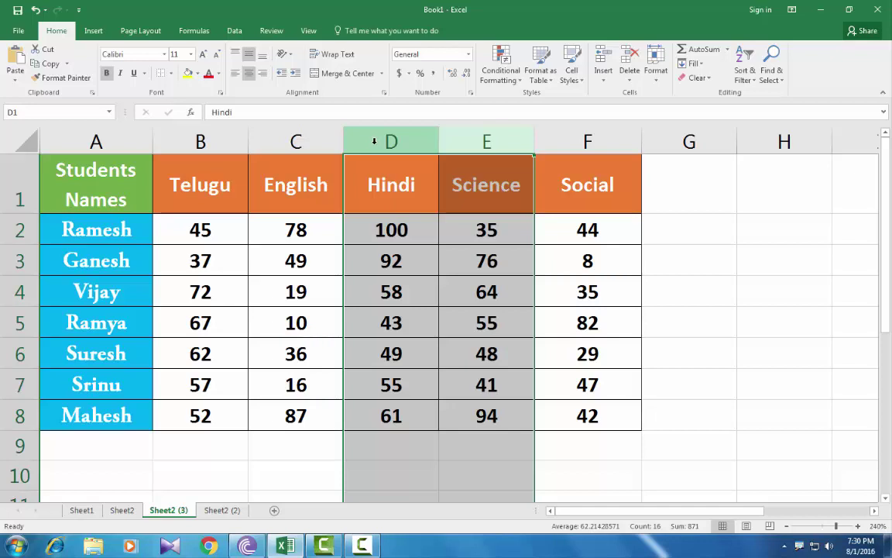
pyautogui.click(689, 322)
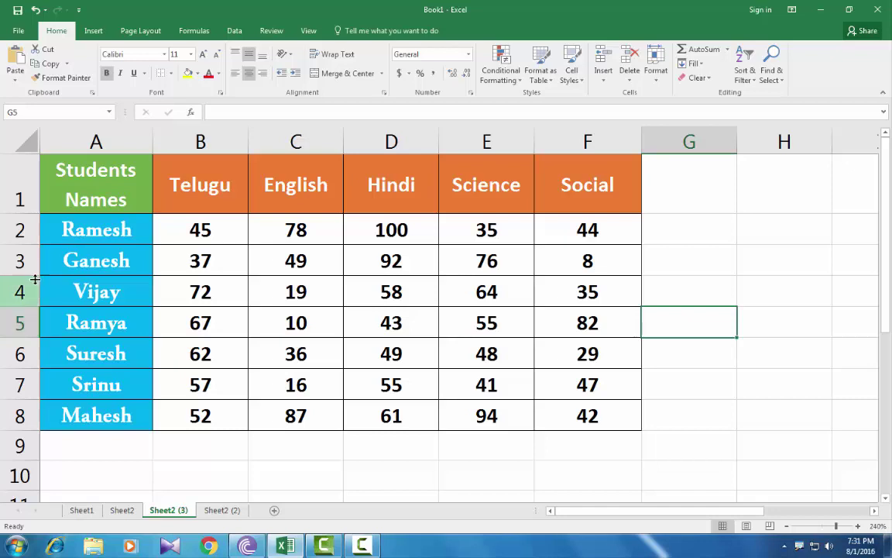
pyautogui.click(16, 322)
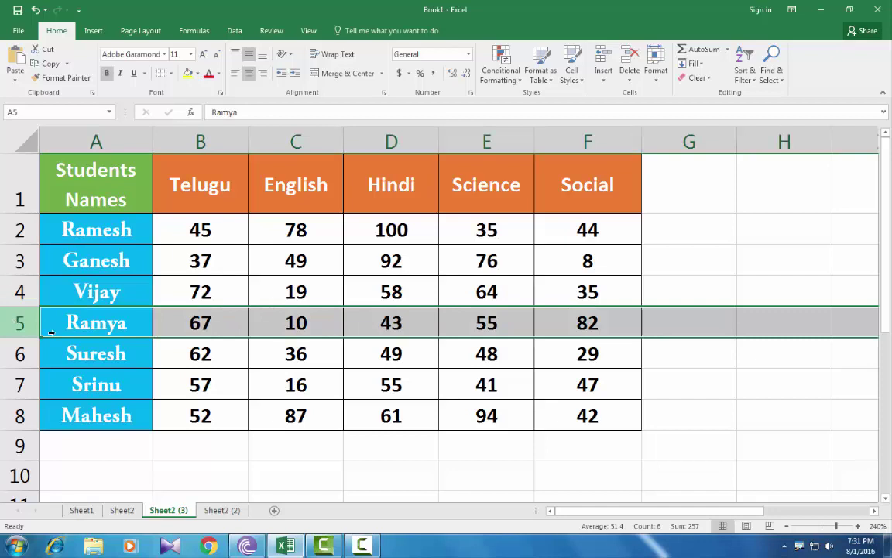
pyautogui.click(596, 64)
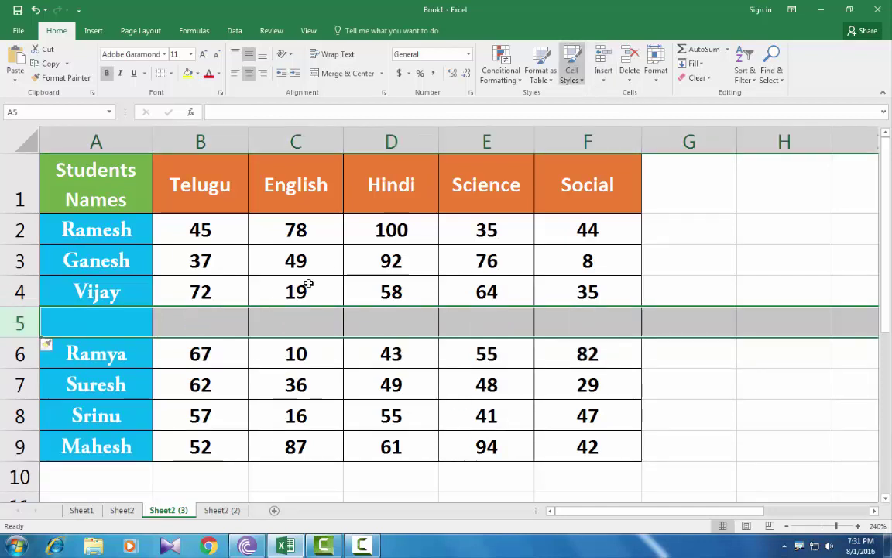
pyautogui.press('F2')
pyautogui.write('pr')
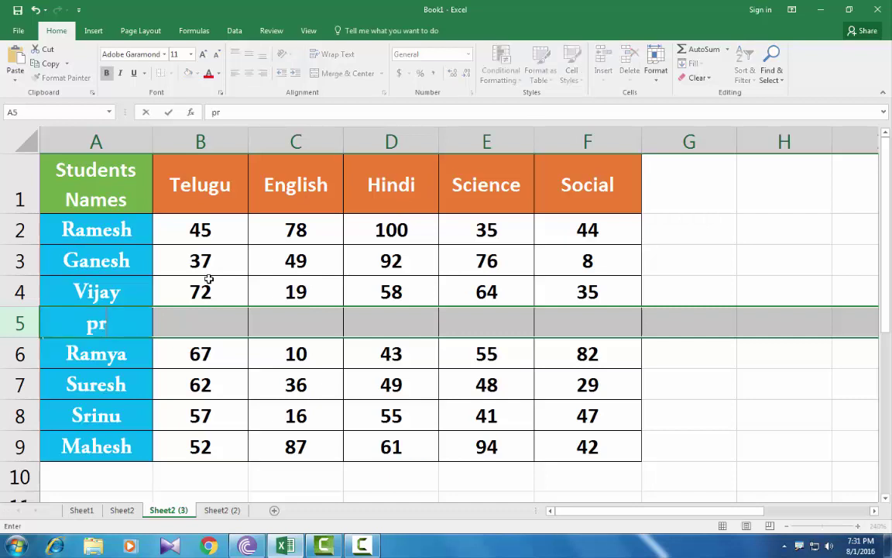
pyautogui.write('asad')
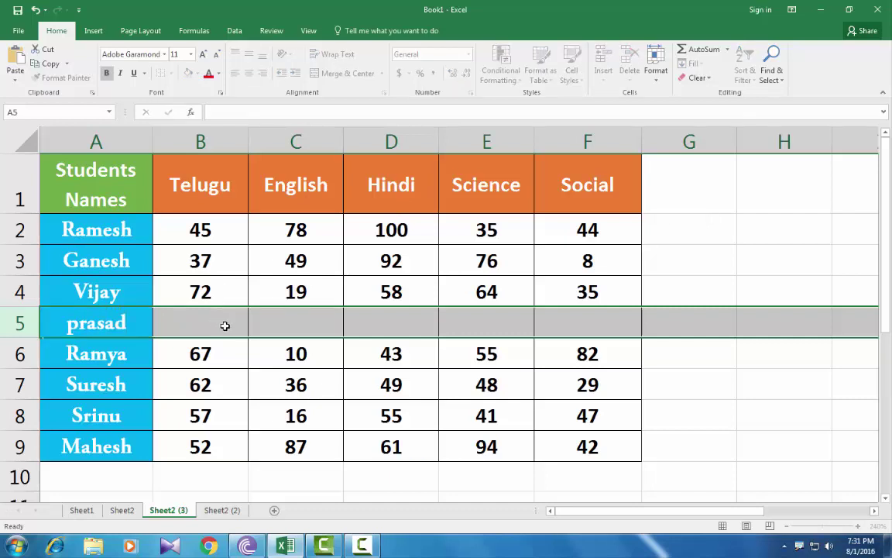
pyautogui.click(221, 324)
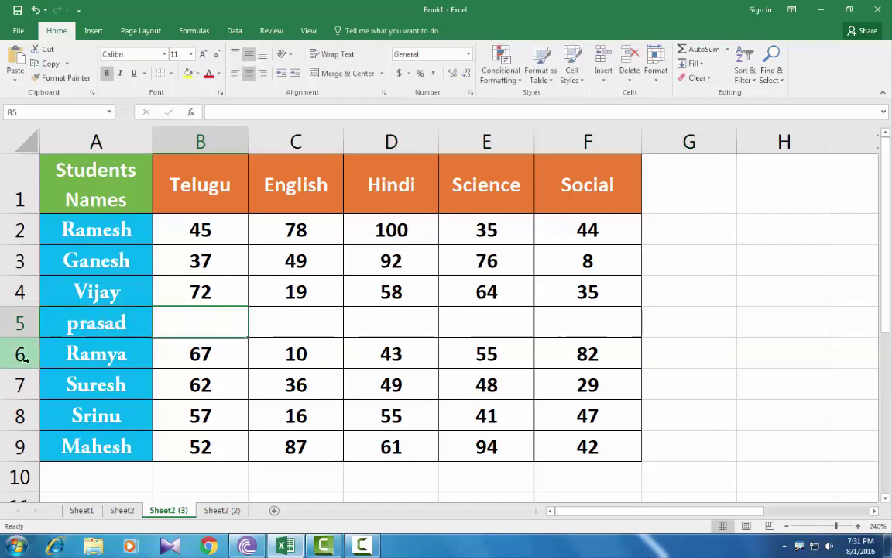
pyautogui.moveTo(19, 354); pyautogui.dragTo(22, 417)
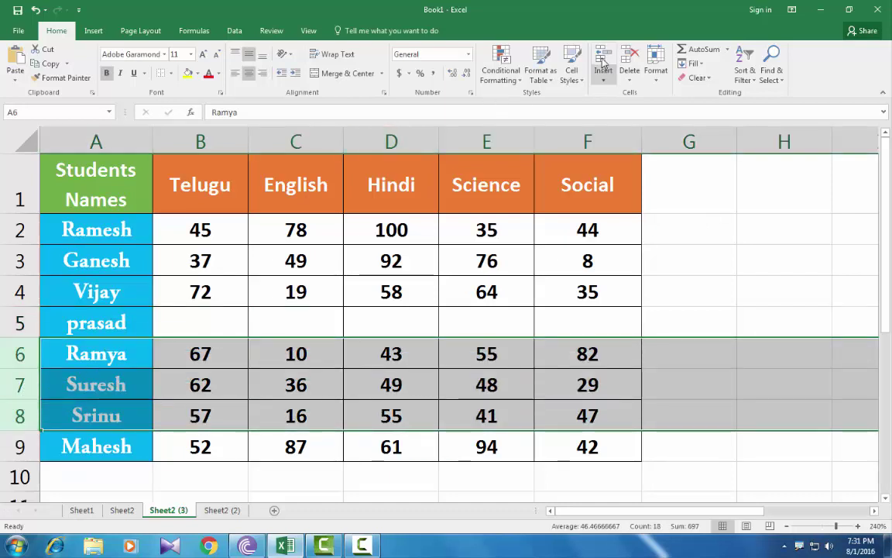
pyautogui.hotkey('ctrl', 'shift', '+')
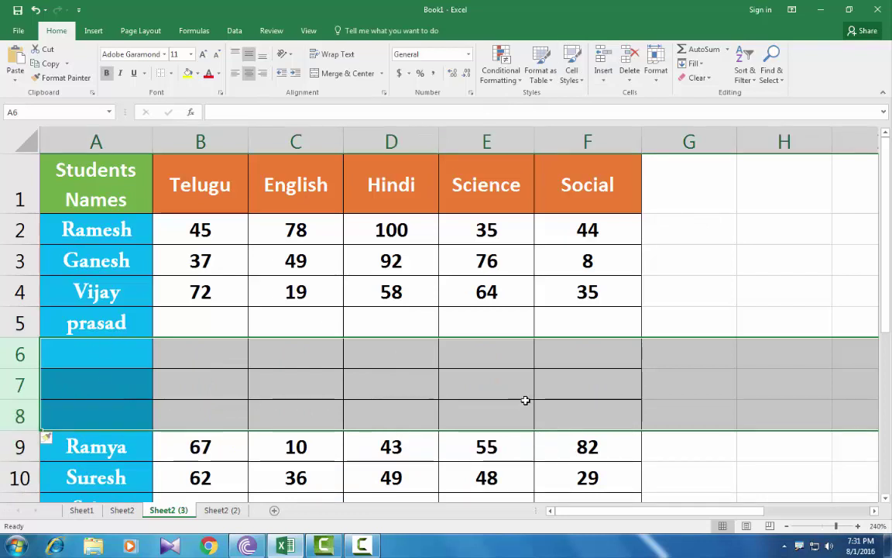
pyautogui.click(649, 372)
pyautogui.moveTo(19, 354); pyautogui.dragTo(24, 416)
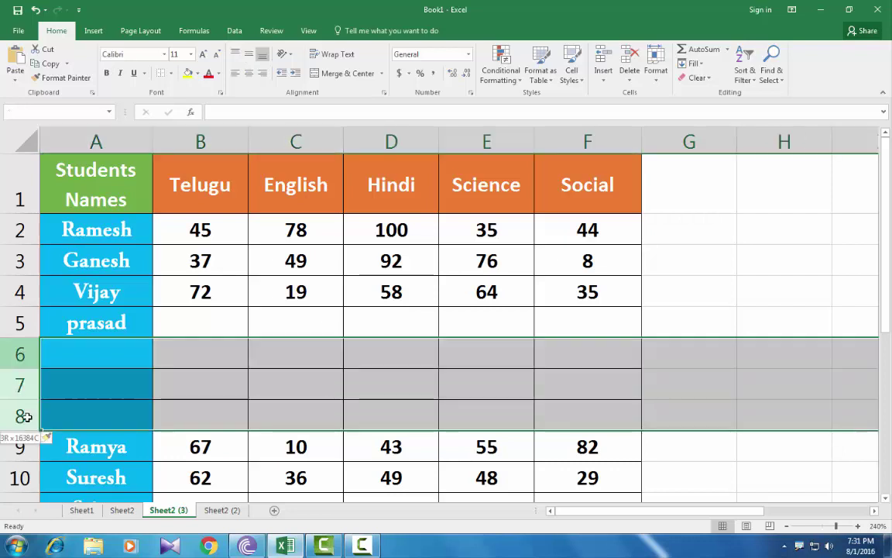
pyautogui.click(632, 62)
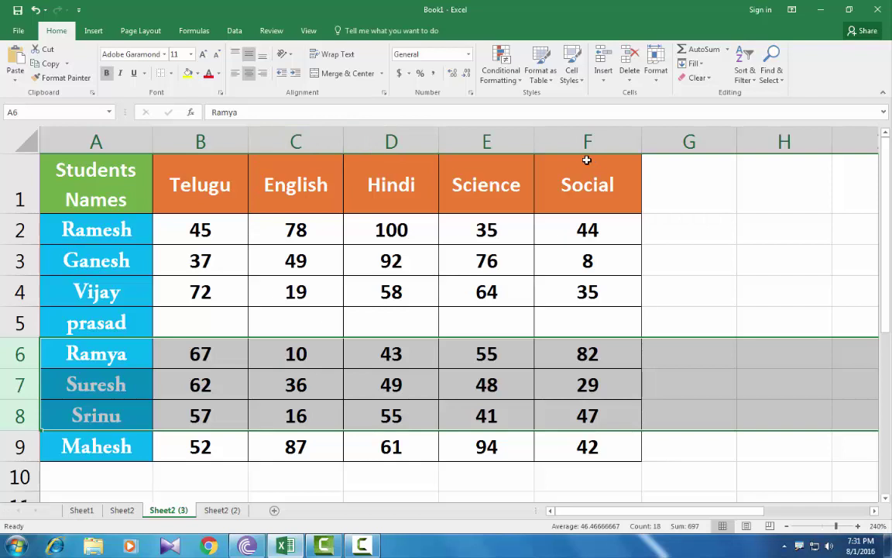
# - Delete row 2 (the first student) and the Hindi column D
pyautogui.click(17, 230)
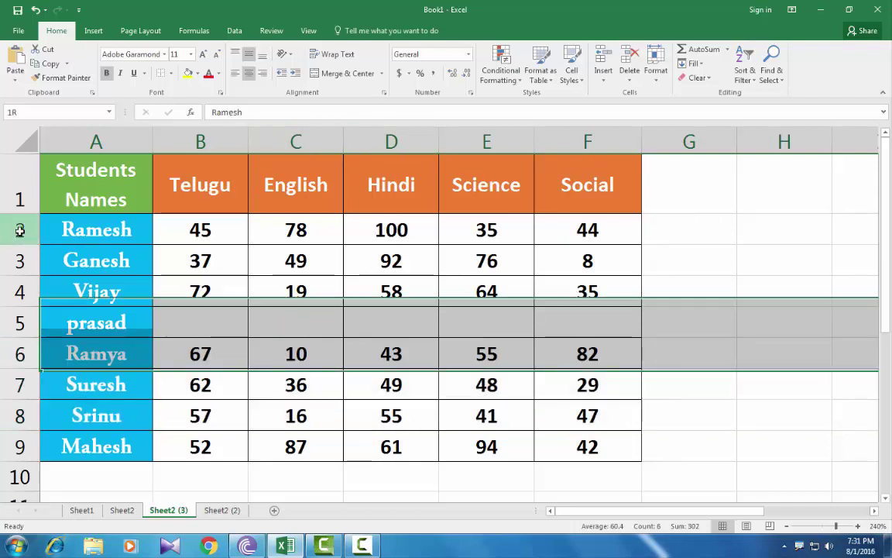
pyautogui.click(632, 57)
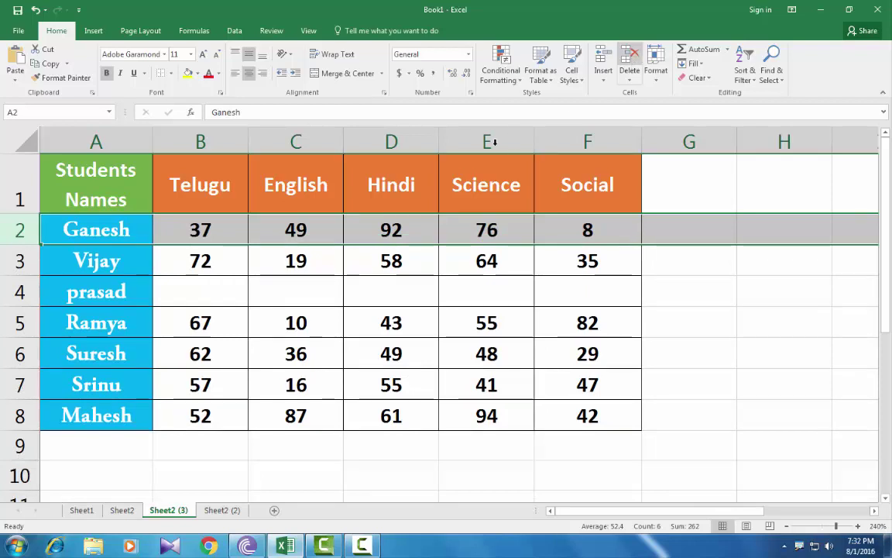
pyautogui.click(394, 140)
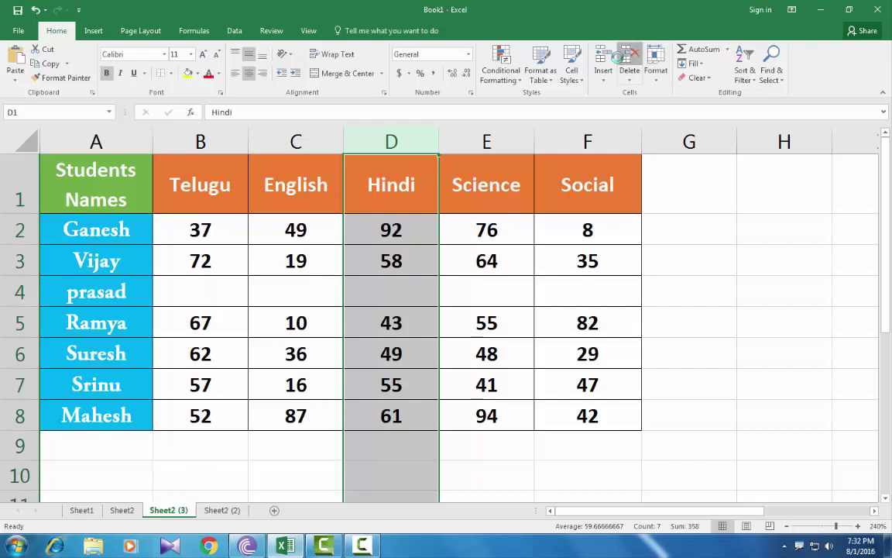
pyautogui.click(623, 60)
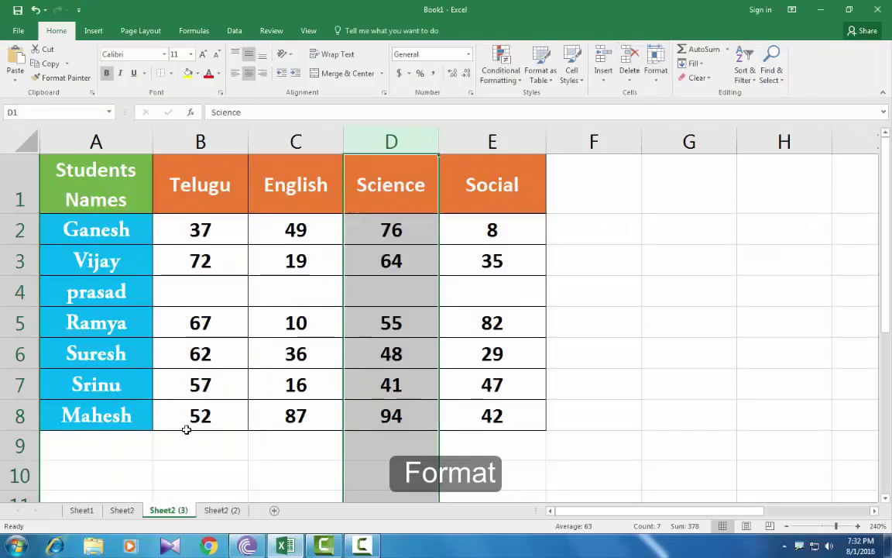
# - Move to the Sheet2 (2) worksheet with Ctrl+PgDn
pyautogui.hotkey('ctrl', 'pagedown')
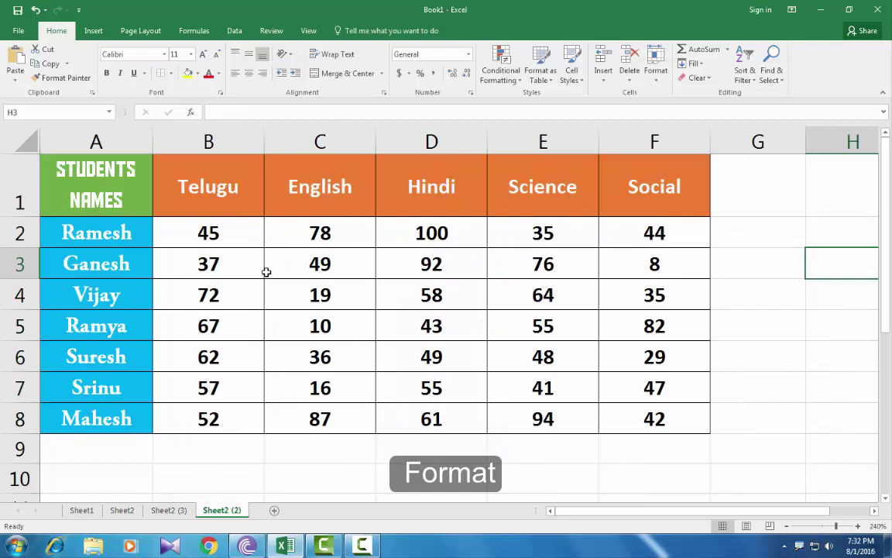
pyautogui.moveTo(207, 140); pyautogui.dragTo(677, 149)
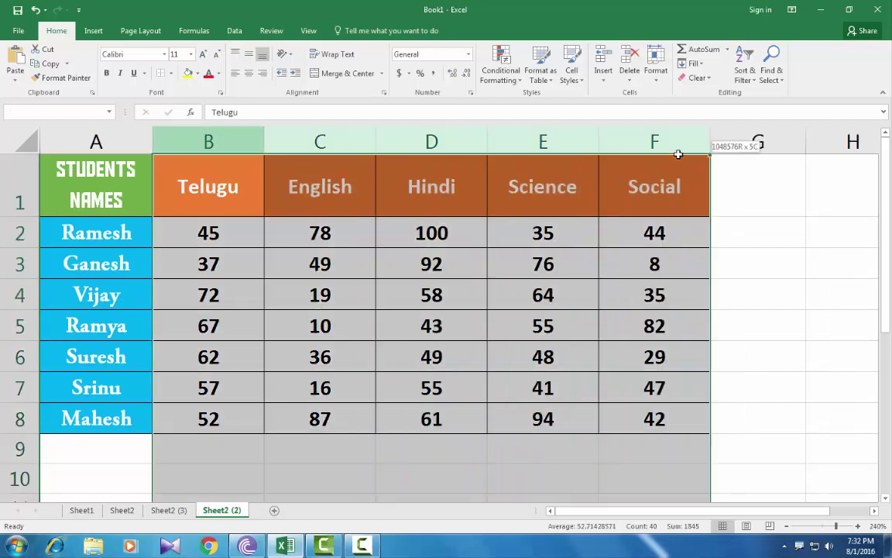
pyautogui.click(225, 206)
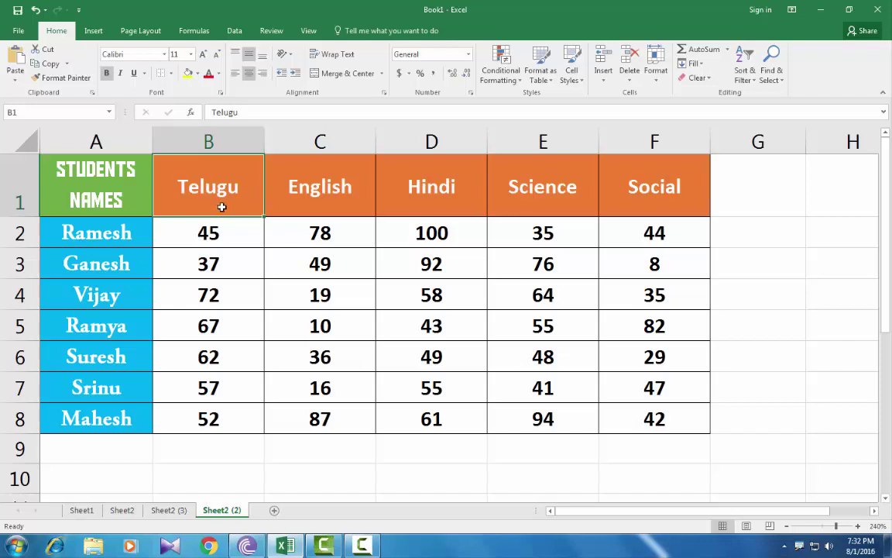
pyautogui.click(323, 200)
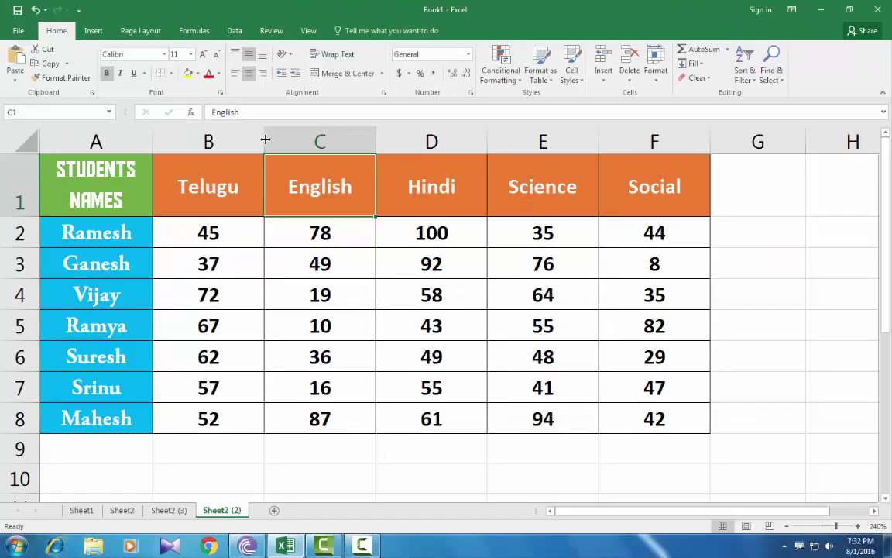
# - Drag the header borders to widen the Telugu, English, Hindi, Science and Social columns
pyautogui.moveTo(265, 139); pyautogui.dragTo(304, 139)
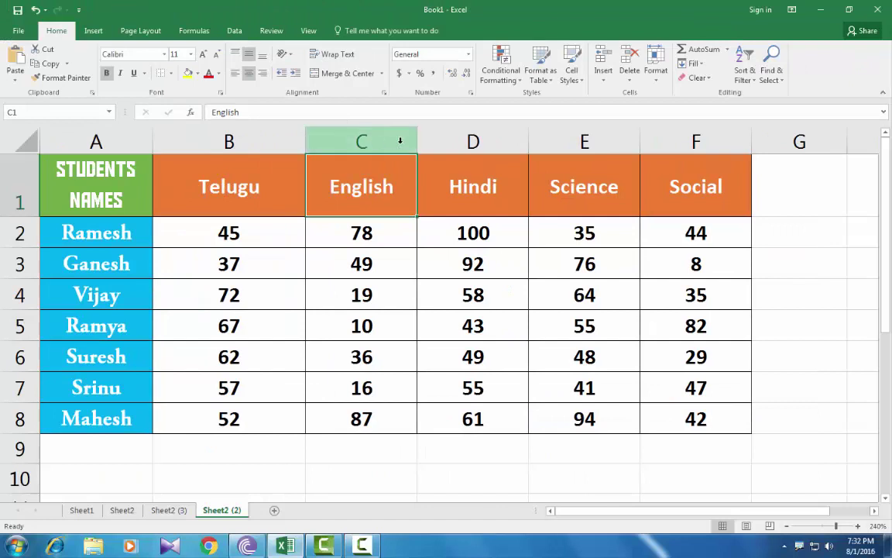
pyautogui.moveTo(417, 141); pyautogui.dragTo(458, 142)
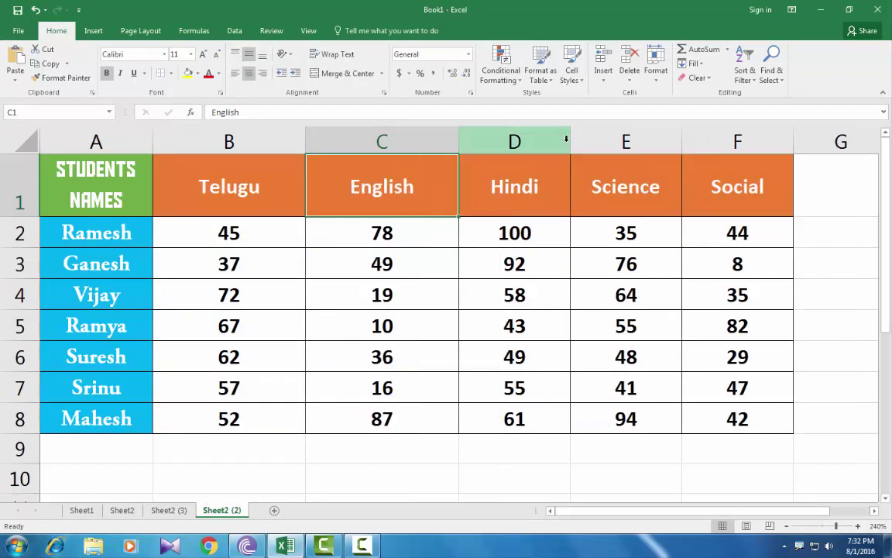
pyautogui.moveTo(571, 140); pyautogui.dragTo(590, 140)
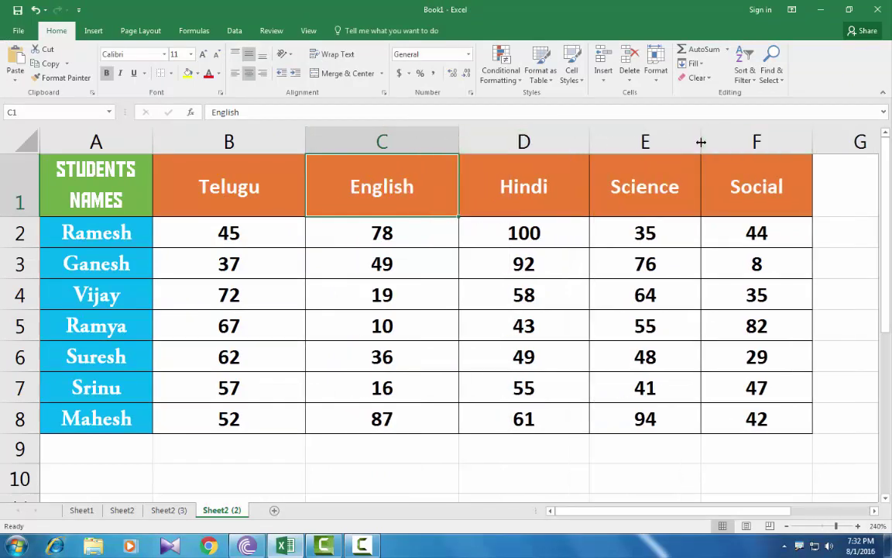
pyautogui.moveTo(701, 142); pyautogui.dragTo(717, 141)
pyautogui.moveTo(829, 146); pyautogui.dragTo(848, 146)
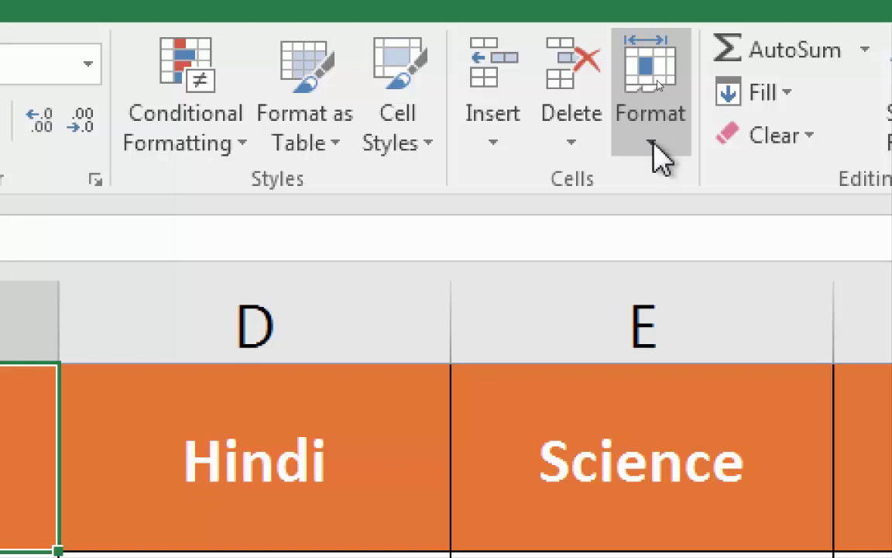
# - Set columns B through F to a column width of 10
pyautogui.click(654, 145)
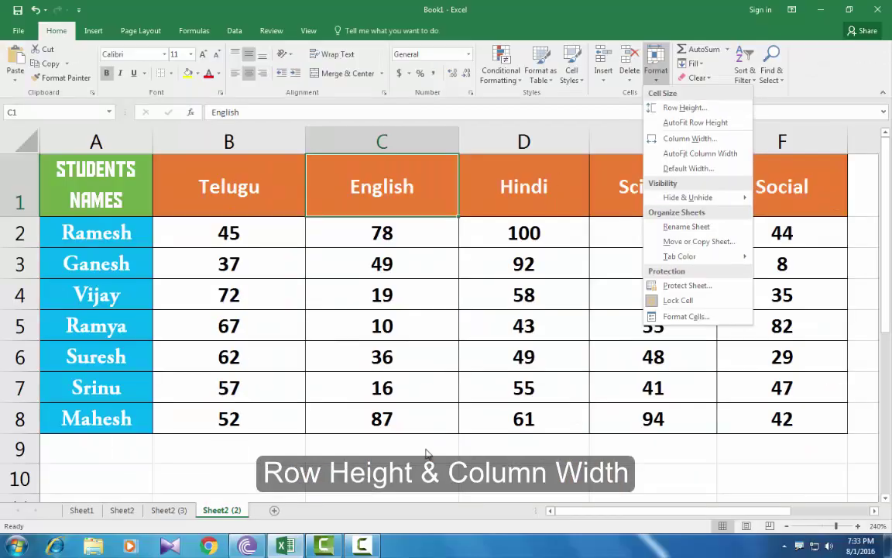
pyautogui.click(426, 454)
pyautogui.moveTo(227, 142); pyautogui.dragTo(760, 144)
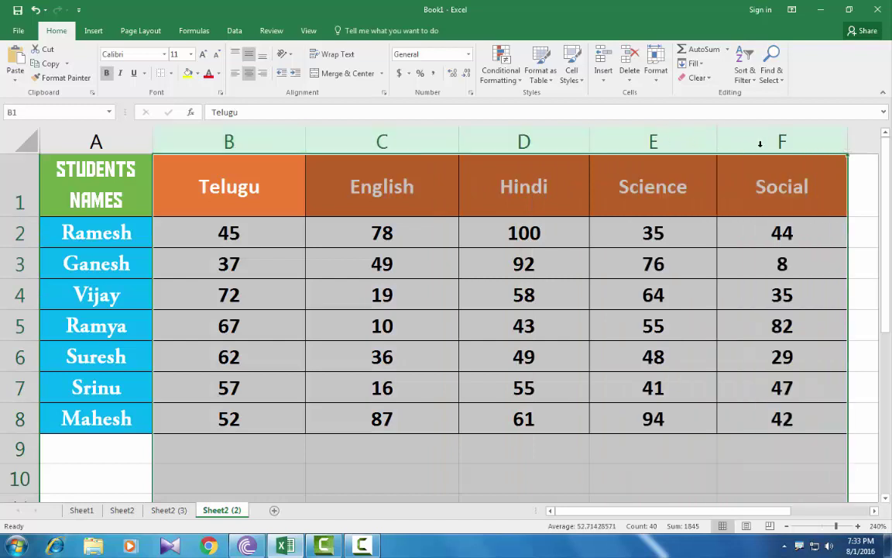
pyautogui.click(655, 66)
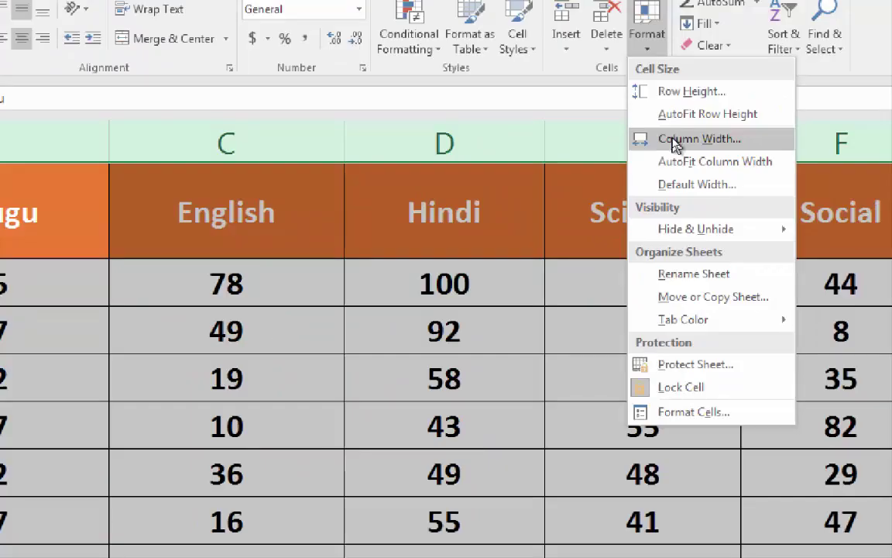
pyautogui.click(675, 145)
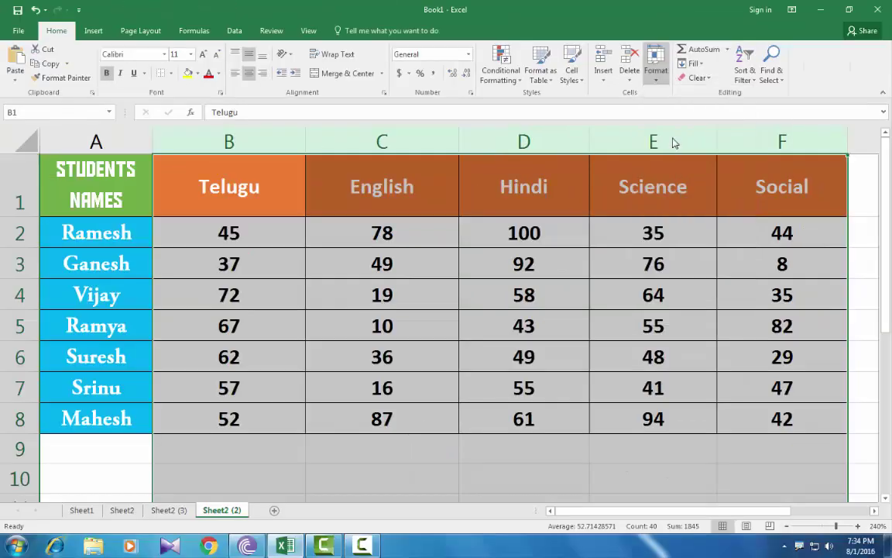
pyautogui.moveTo(608, 123); pyautogui.dragTo(463, 159)
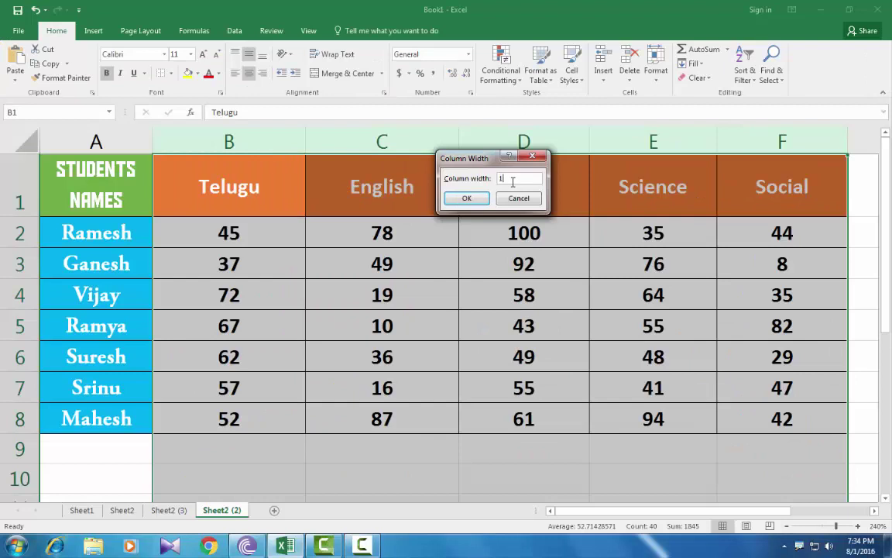
pyautogui.click(468, 199)
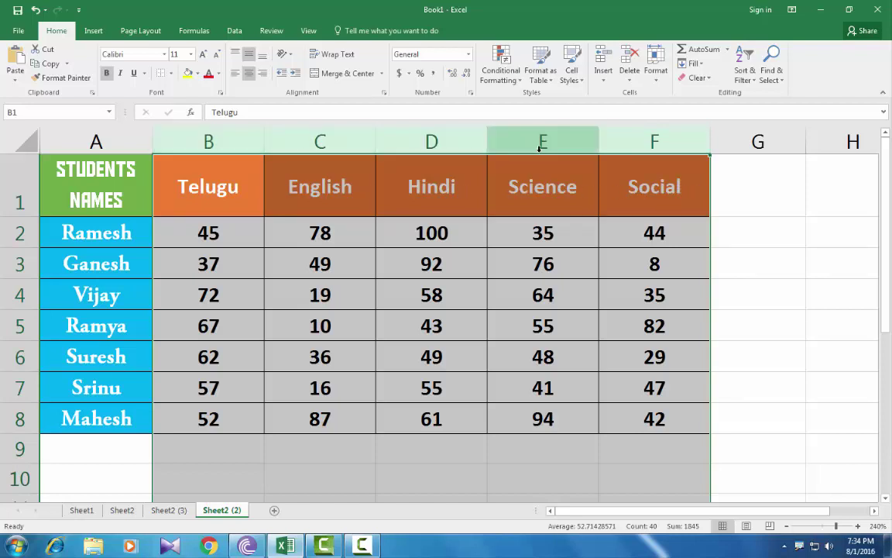
# - Change the width of columns B through F to 13, then select rows 2–8
pyautogui.click(657, 78)
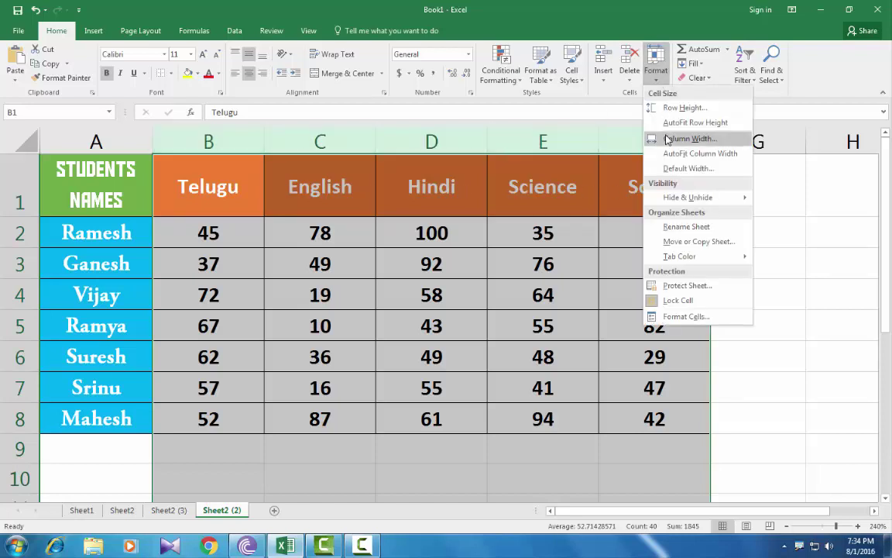
pyautogui.click(668, 136)
pyautogui.write('13')
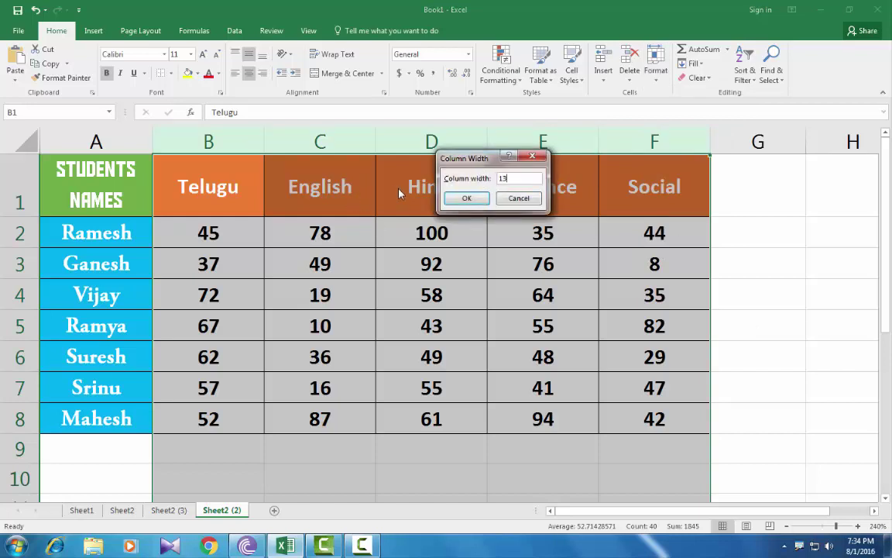
pyautogui.click(463, 199)
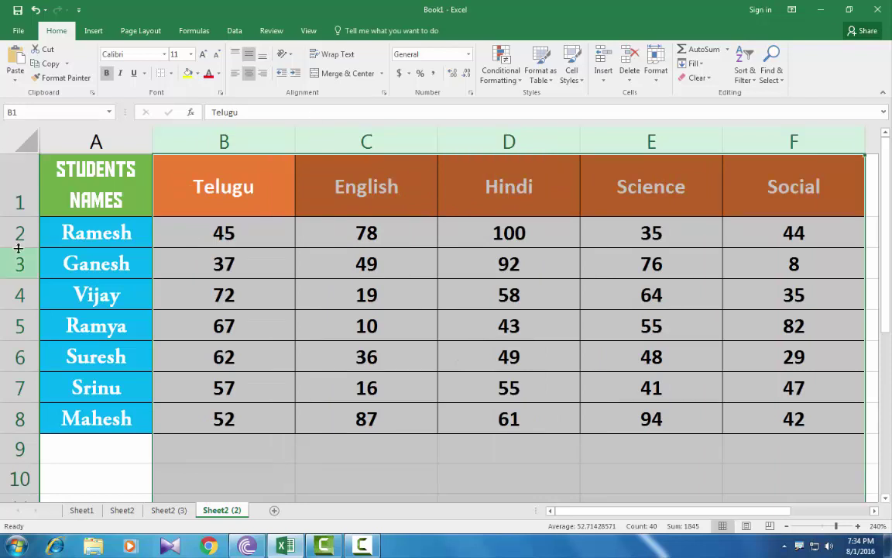
pyautogui.moveTo(31, 232); pyautogui.dragTo(33, 417)
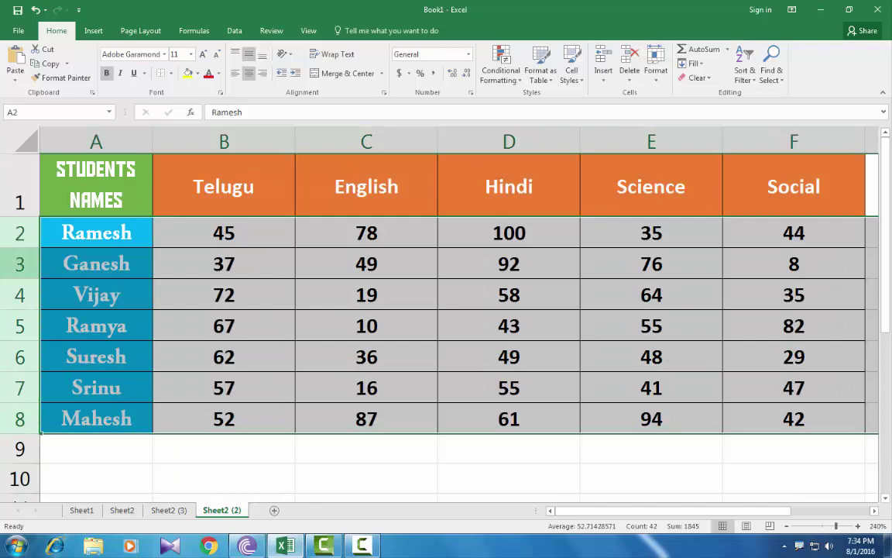
# - Set the row height of rows 2 to 8 to 20
pyautogui.click(656, 69)
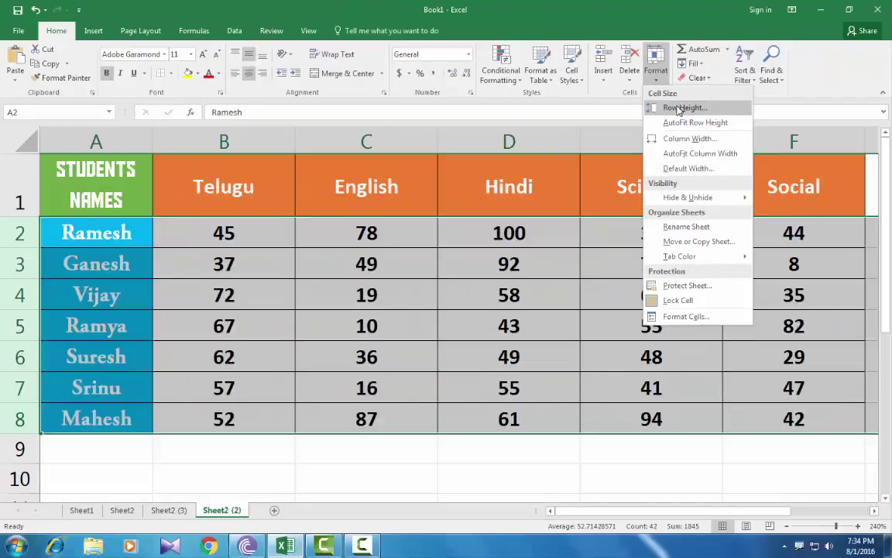
pyautogui.click(682, 109)
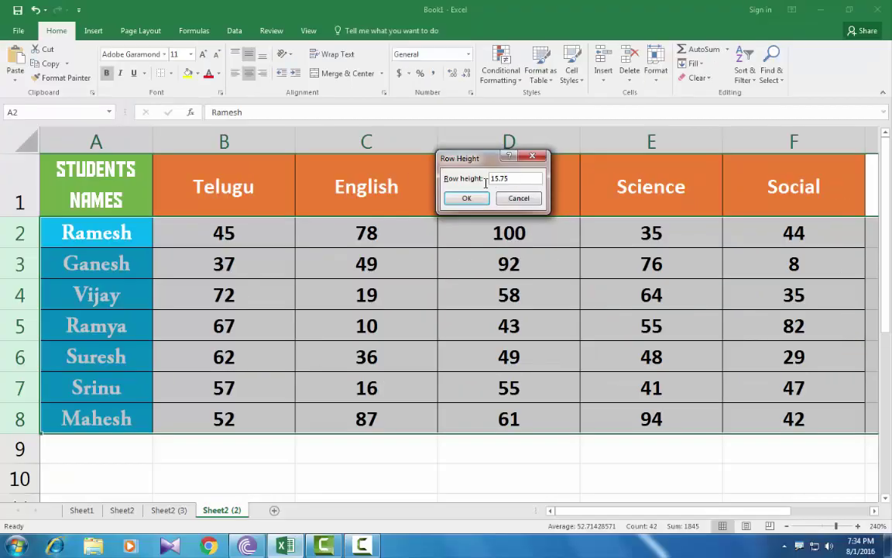
pyautogui.click(485, 183)
pyautogui.write('20')
pyautogui.click(467, 197)
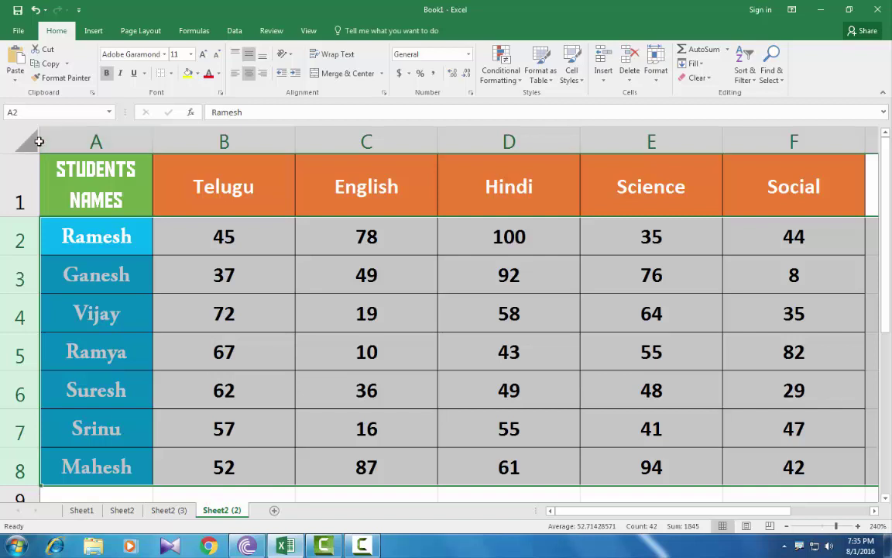
pyautogui.click(656, 78)
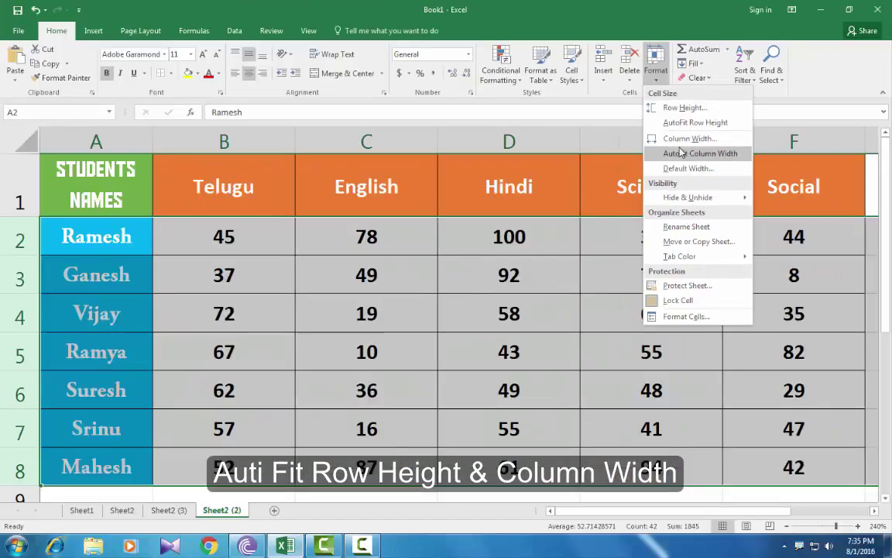
# - AutoFit the Science column, then the Telugu and English columns, to their contents
pyautogui.click(682, 153)
pyautogui.moveTo(619, 193); pyautogui.dragTo(624, 192)
pyautogui.click(632, 187)
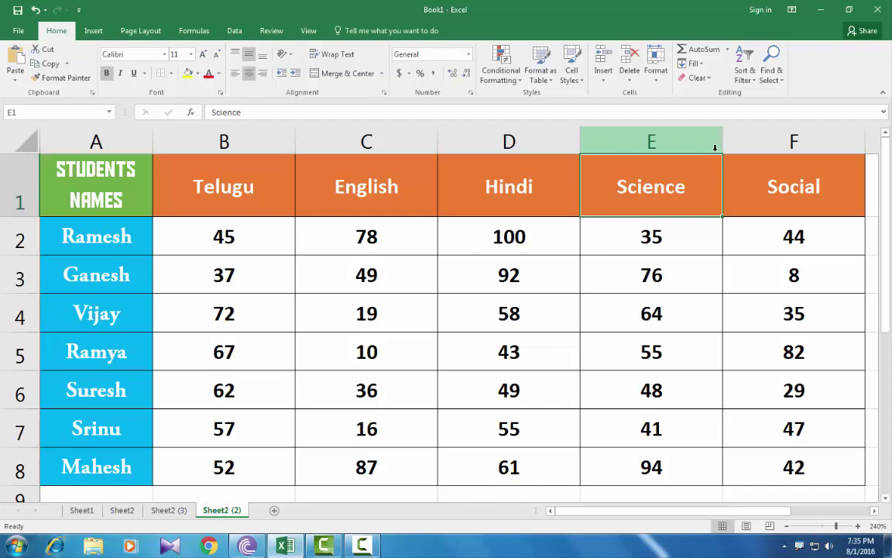
pyautogui.click(697, 148)
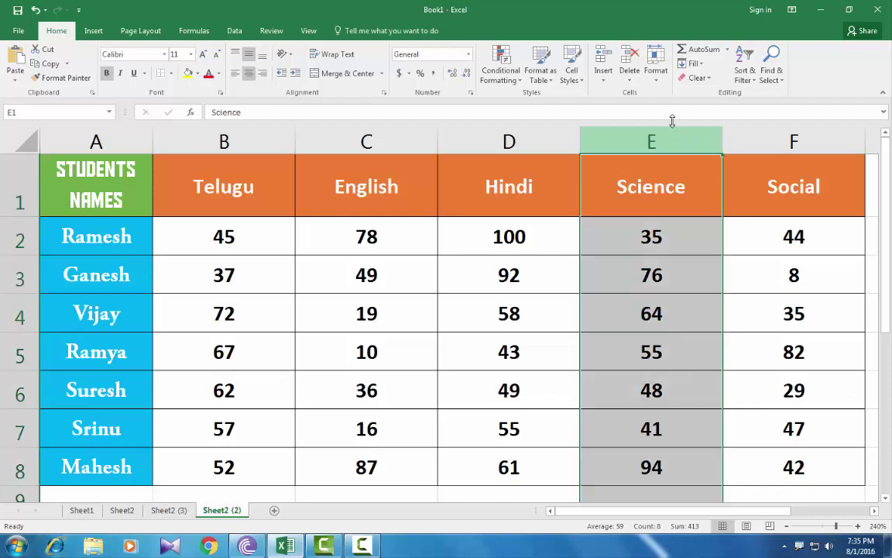
pyautogui.click(656, 73)
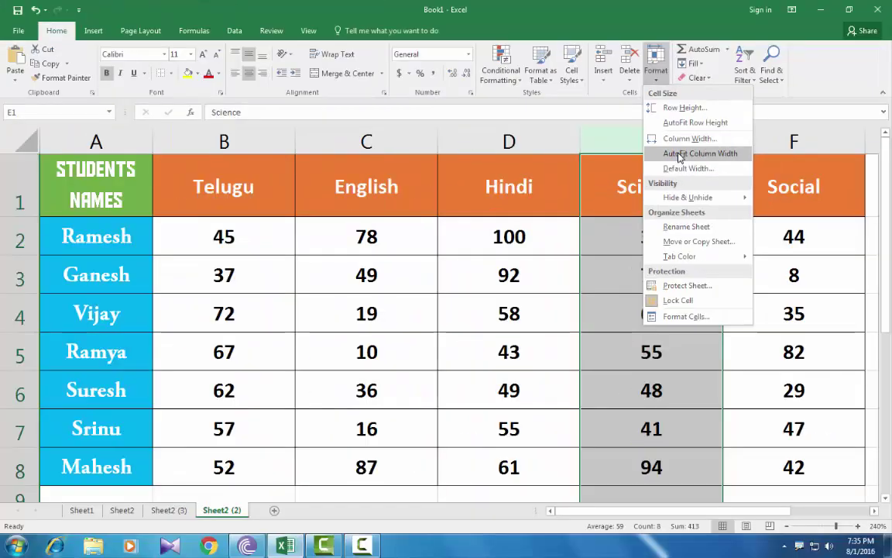
pyautogui.click(678, 157)
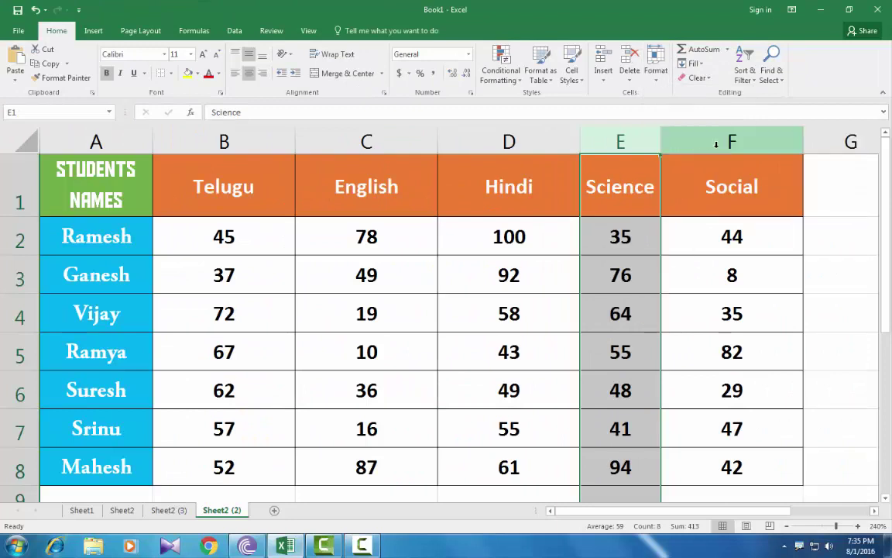
pyautogui.click(270, 211)
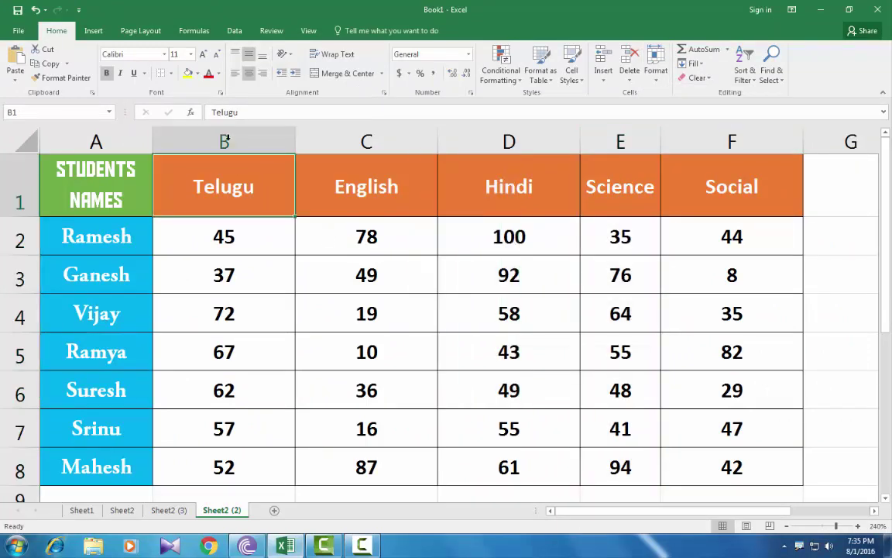
pyautogui.moveTo(224, 139); pyautogui.dragTo(391, 143)
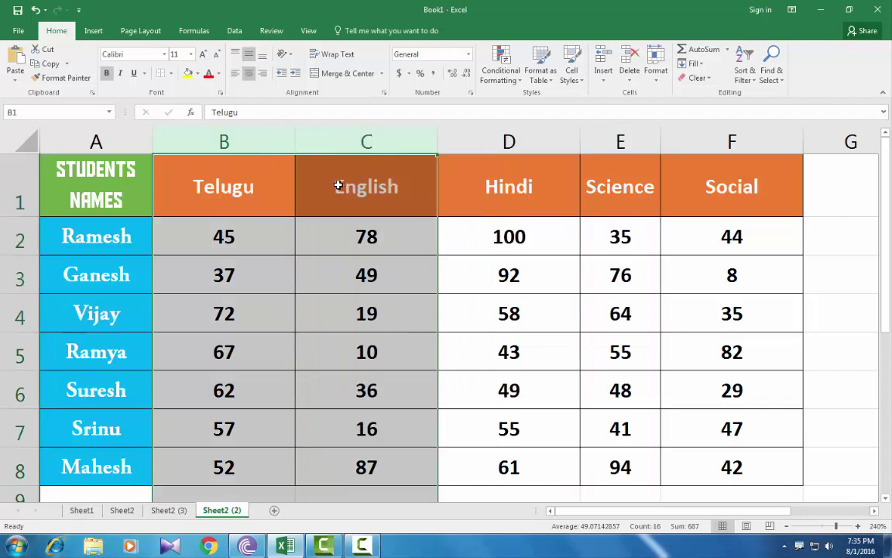
pyautogui.click(656, 71)
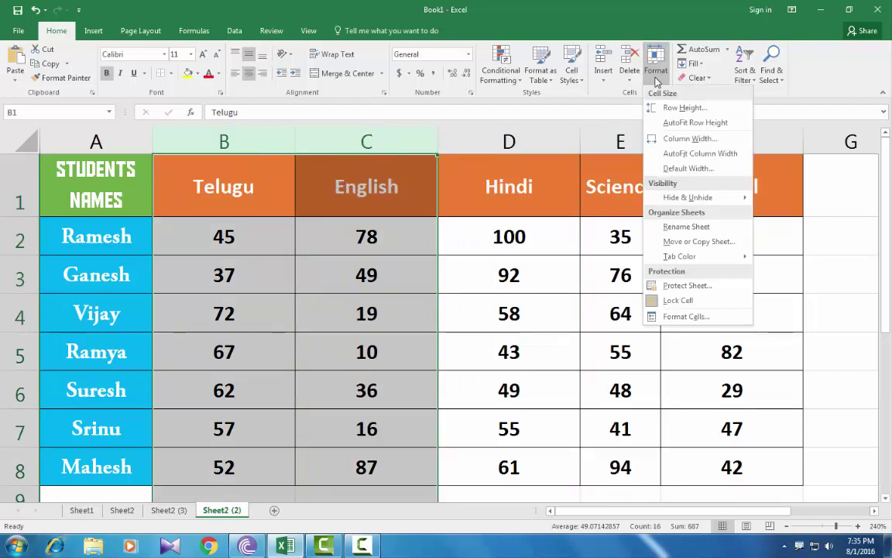
pyautogui.click(674, 155)
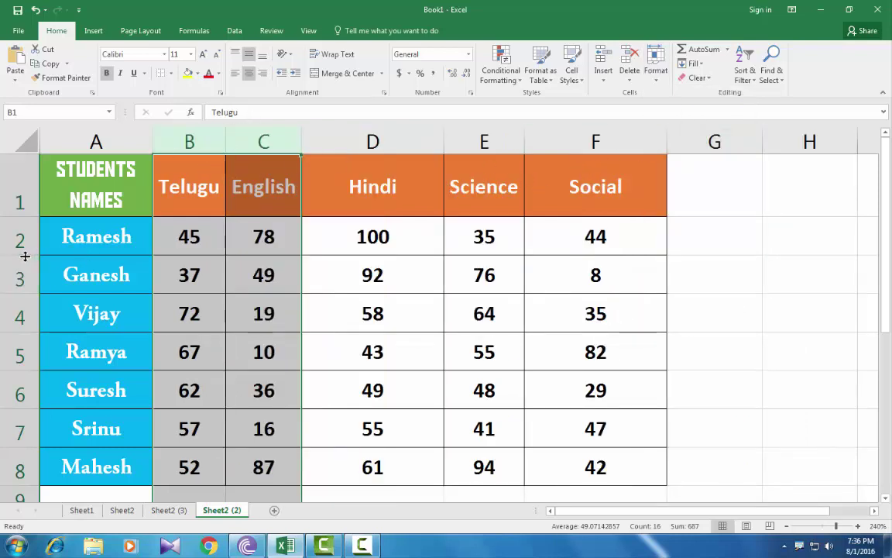
# - Drag row 2's border down to make it much taller
pyautogui.moveTo(25, 255); pyautogui.dragTo(25, 312)
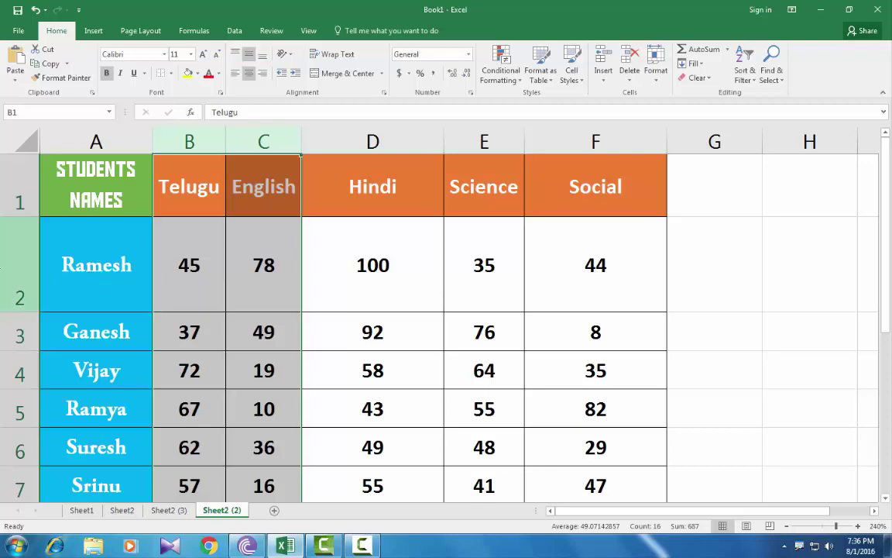
pyautogui.click(14, 239)
pyautogui.click(655, 66)
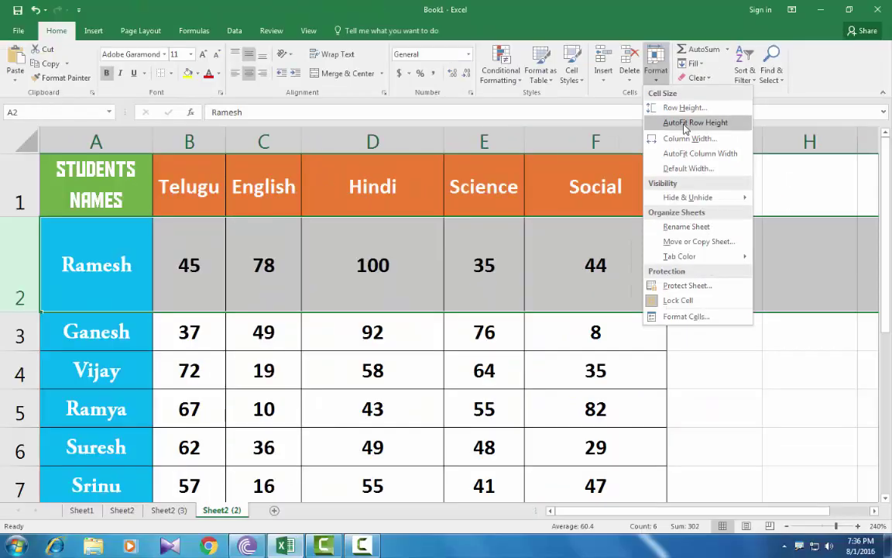
# - AutoFit the row height of row 2, then of rows 4 and 5
pyautogui.click(686, 126)
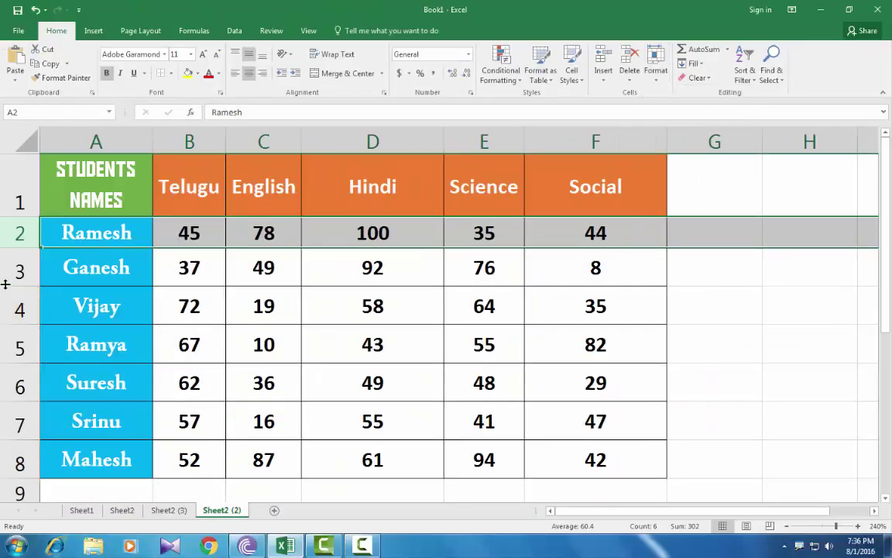
pyautogui.moveTo(20, 309); pyautogui.dragTo(24, 346)
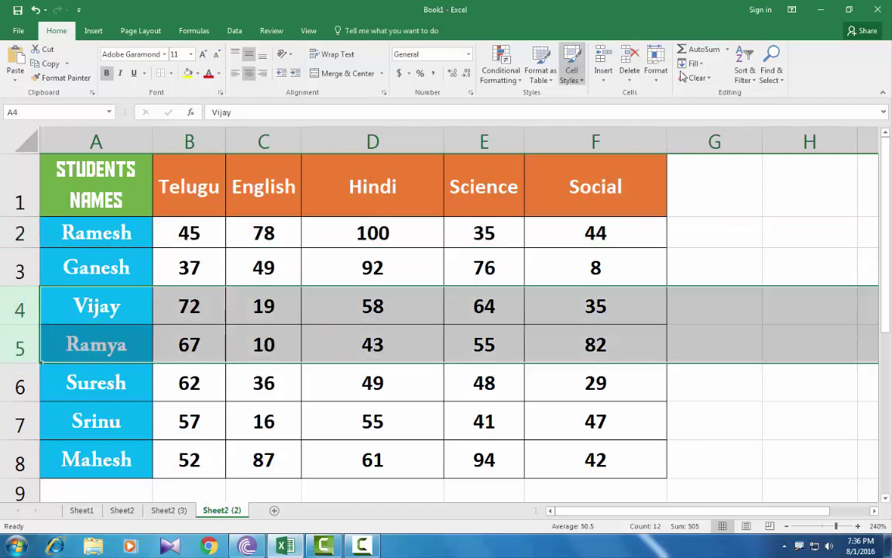
pyautogui.click(656, 78)
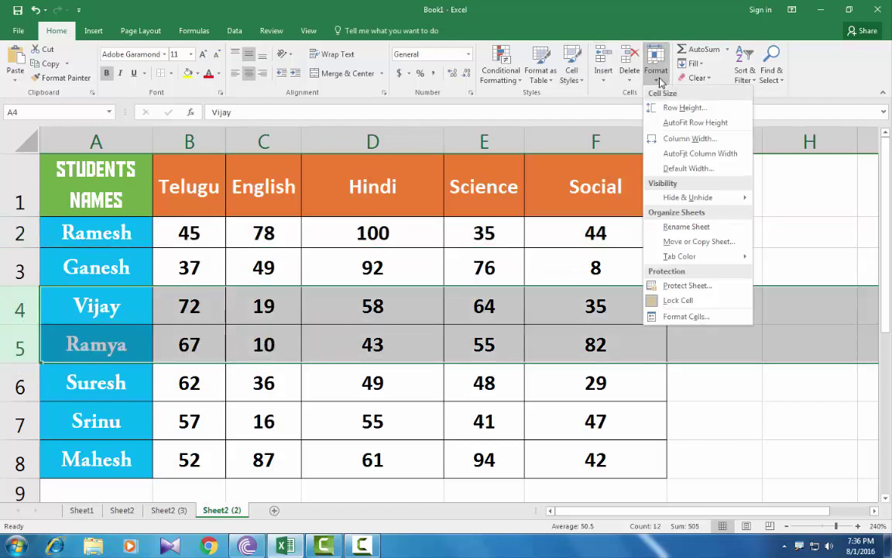
pyautogui.click(676, 123)
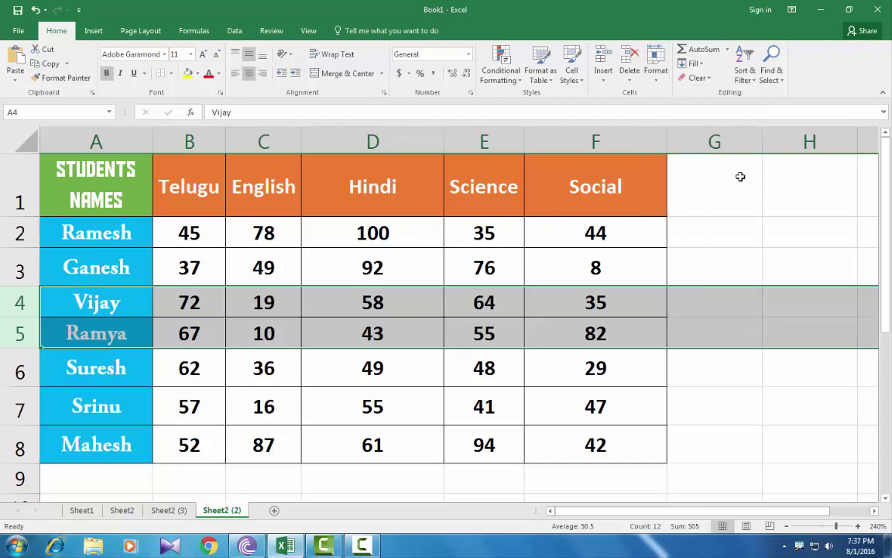
pyautogui.click(675, 184)
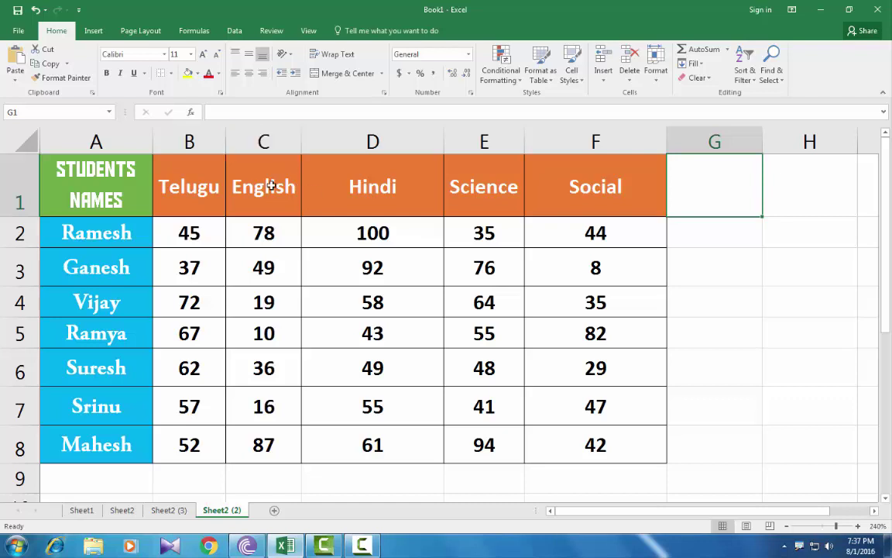
pyautogui.moveTo(195, 141); pyautogui.dragTo(266, 142)
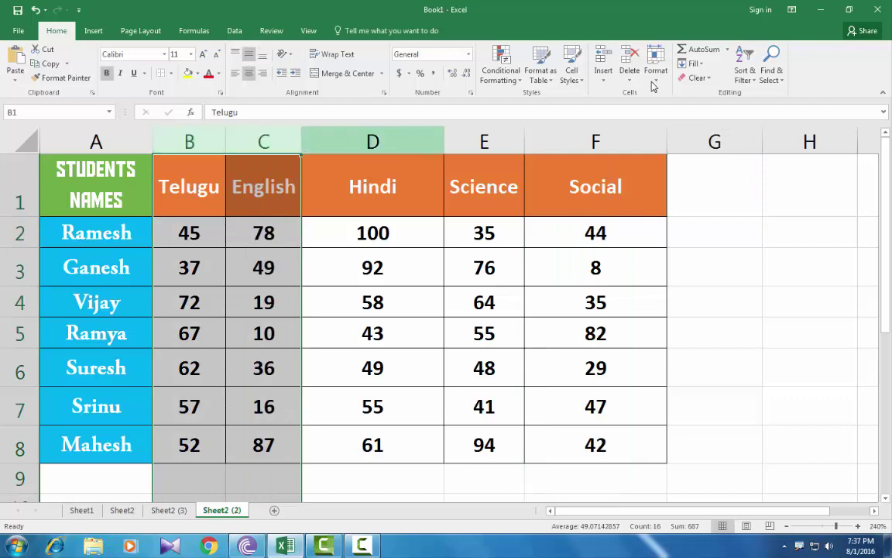
# - Hide columns B–C (Telugu and English) via Hide & Unhide, then unhide them
pyautogui.click(657, 77)
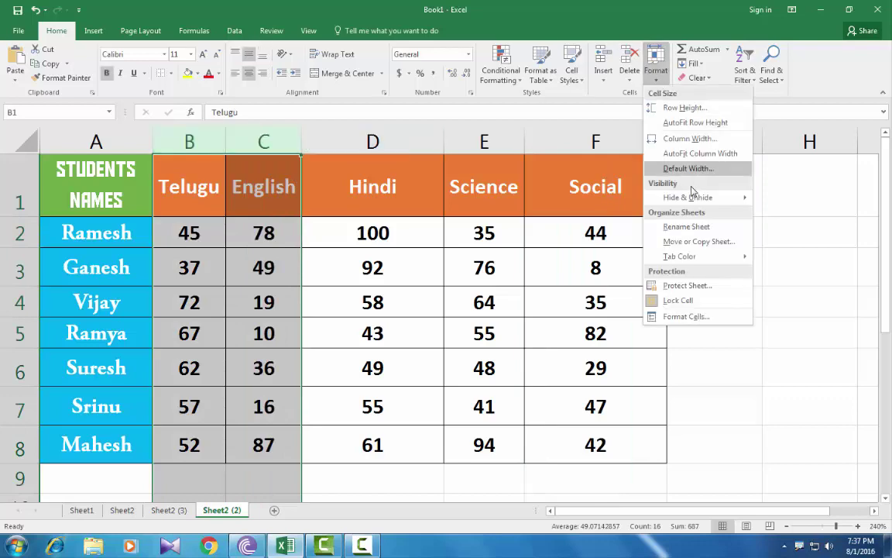
pyautogui.moveTo(696, 198)
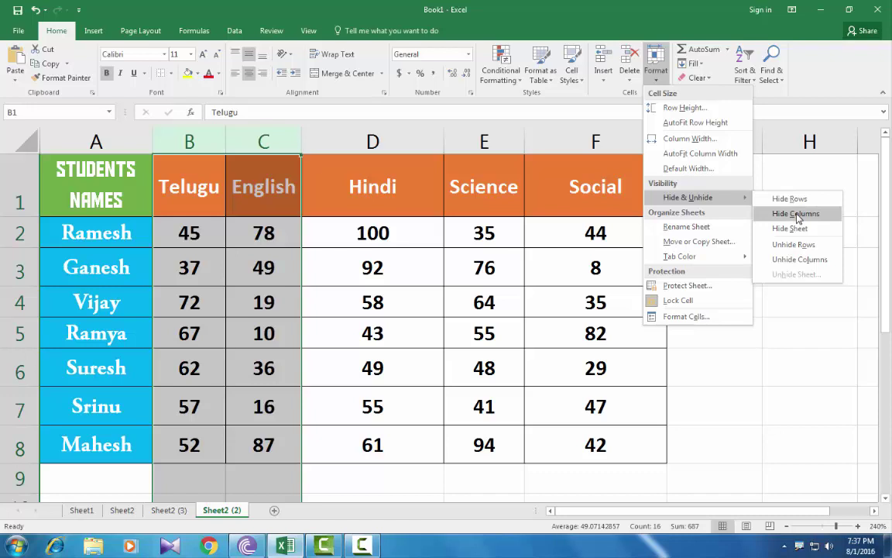
pyautogui.click(797, 215)
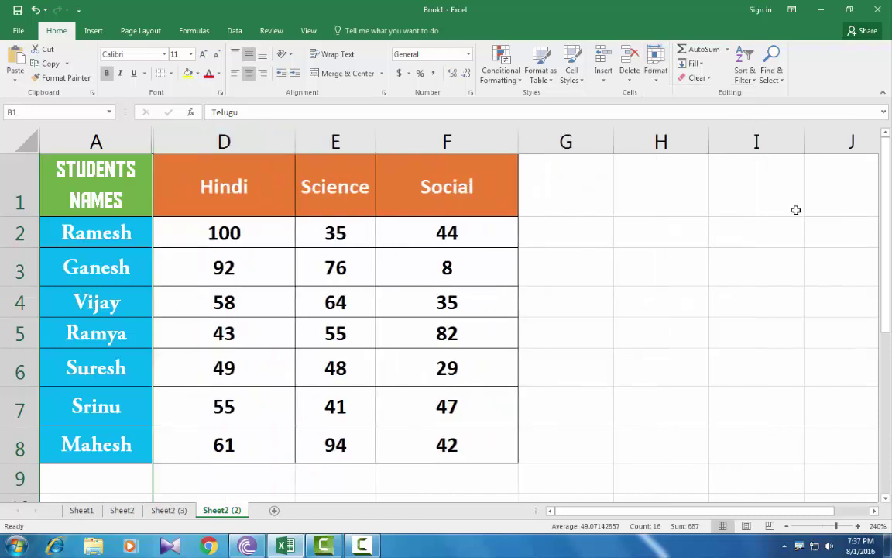
pyautogui.click(655, 76)
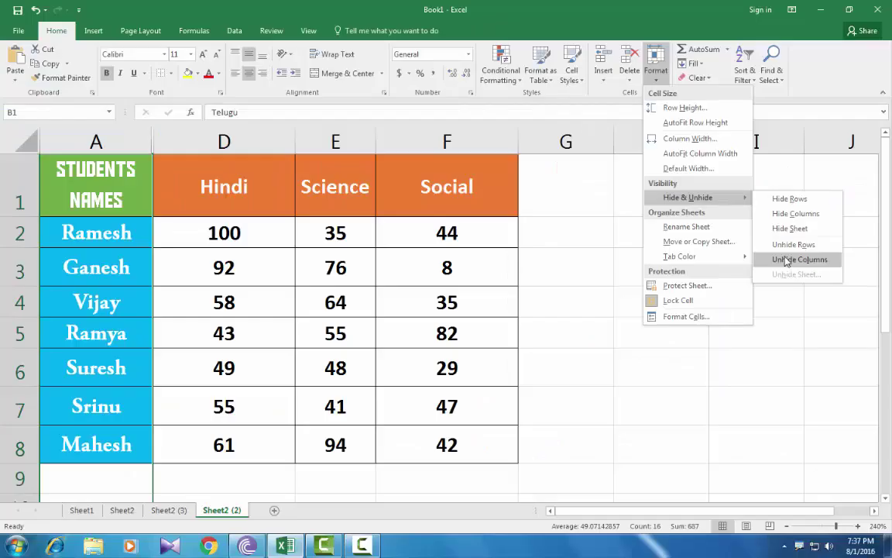
pyautogui.click(783, 256)
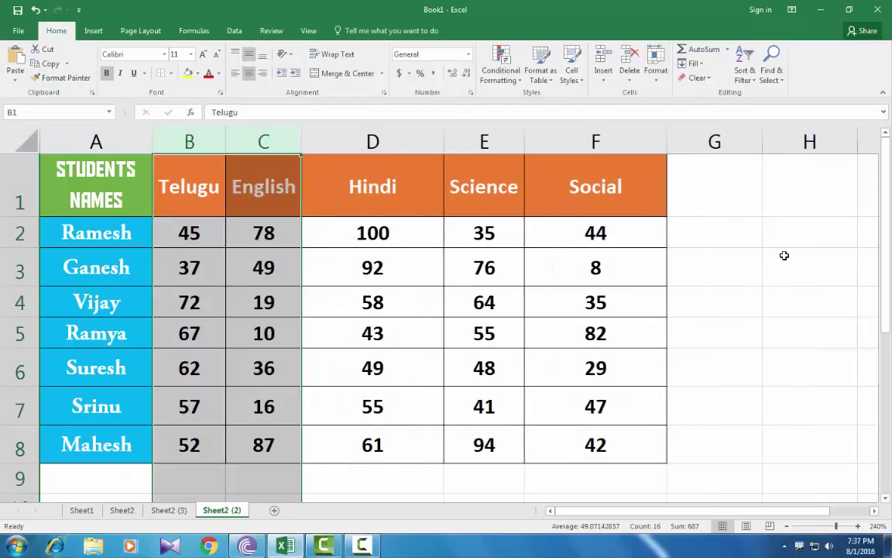
pyautogui.click(781, 235)
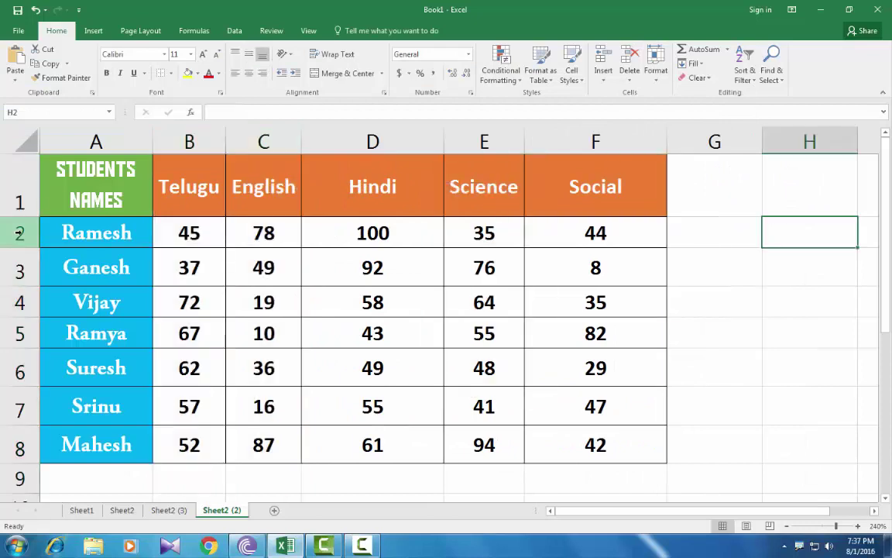
pyautogui.moveTo(19, 233); pyautogui.dragTo(23, 371)
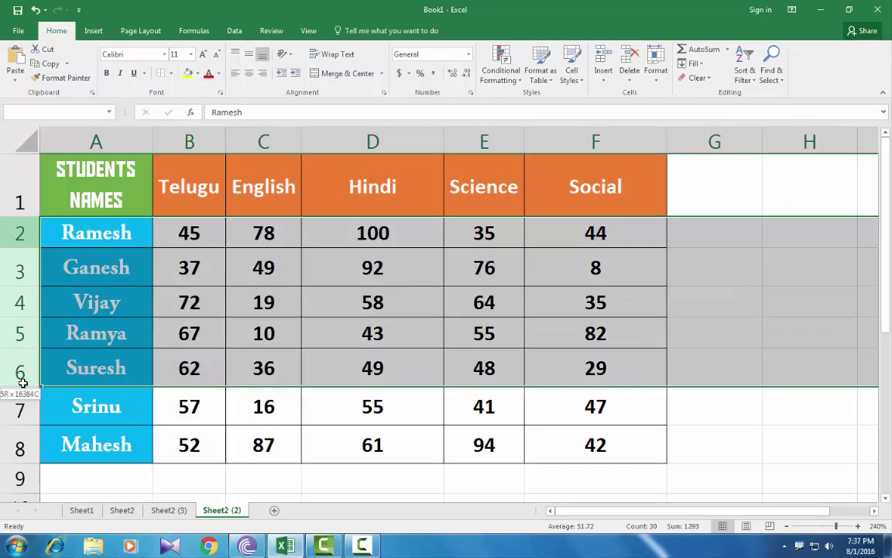
# - Hide rows 2–6 (Ramesh through Suresh) and unhide them so all seven students show
pyautogui.click(655, 66)
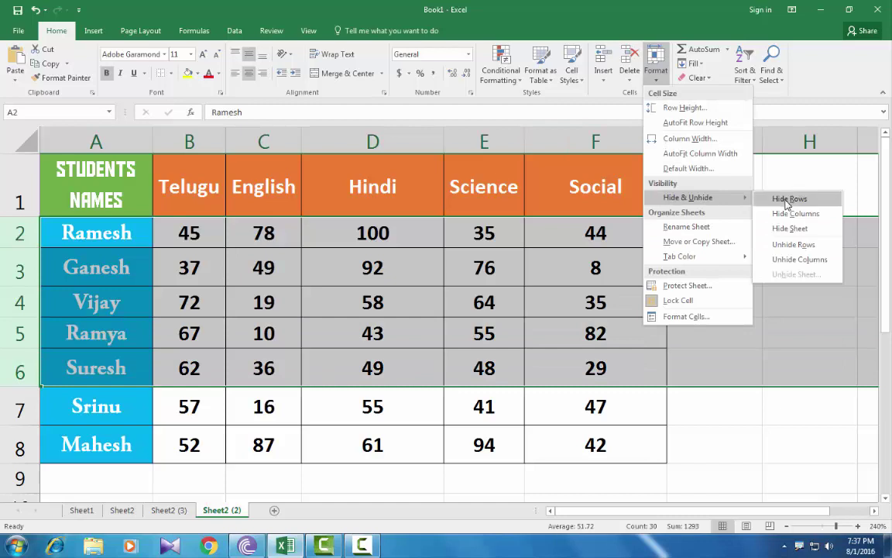
pyautogui.click(784, 200)
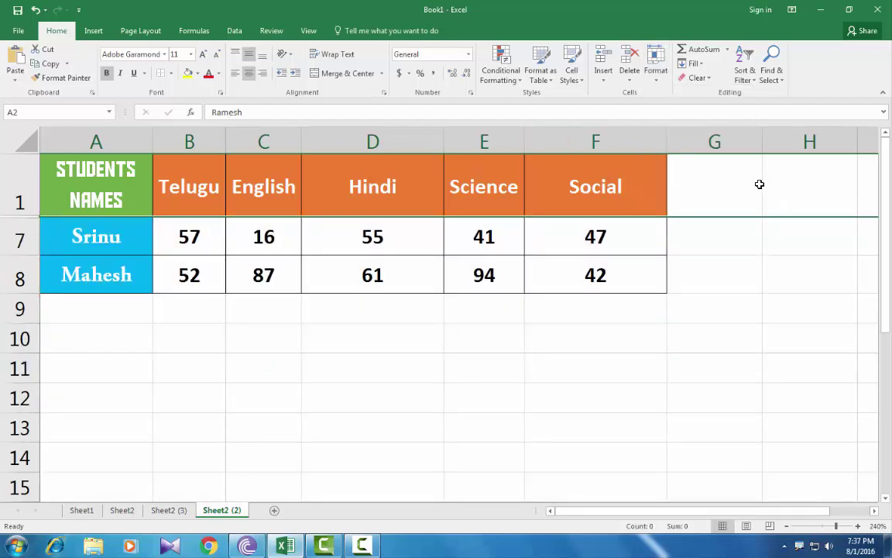
pyautogui.click(656, 69)
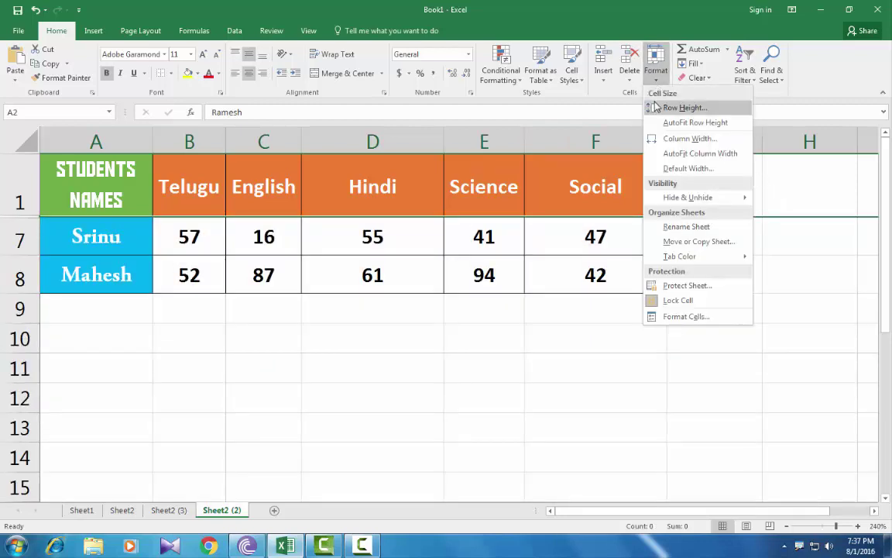
pyautogui.moveTo(692, 199)
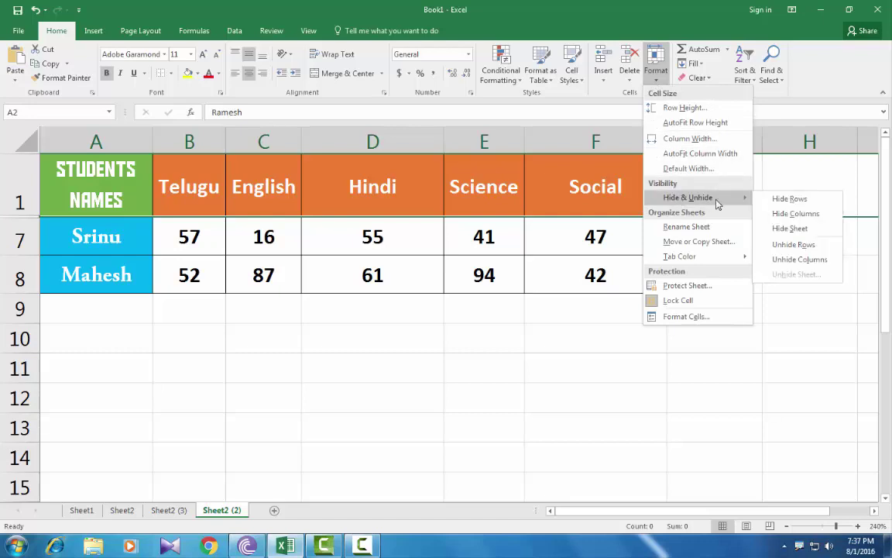
pyautogui.click(777, 244)
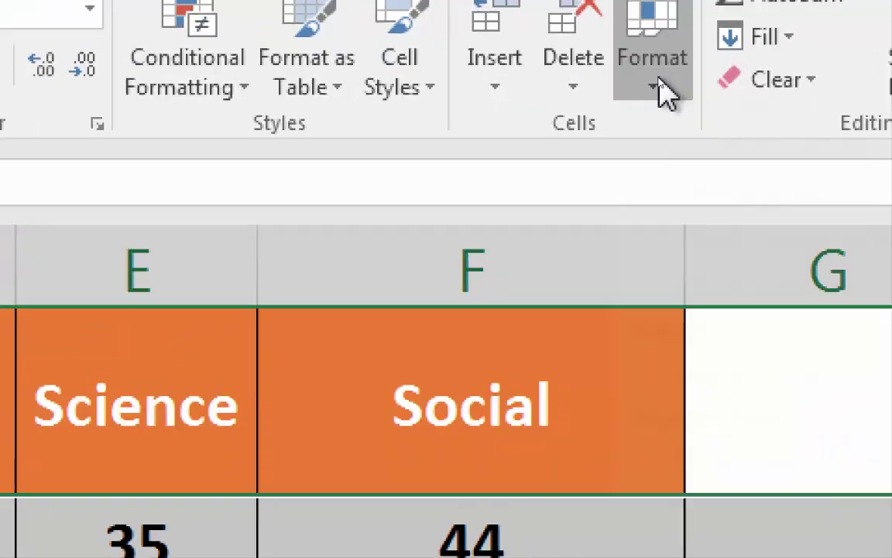
pyautogui.click(657, 80)
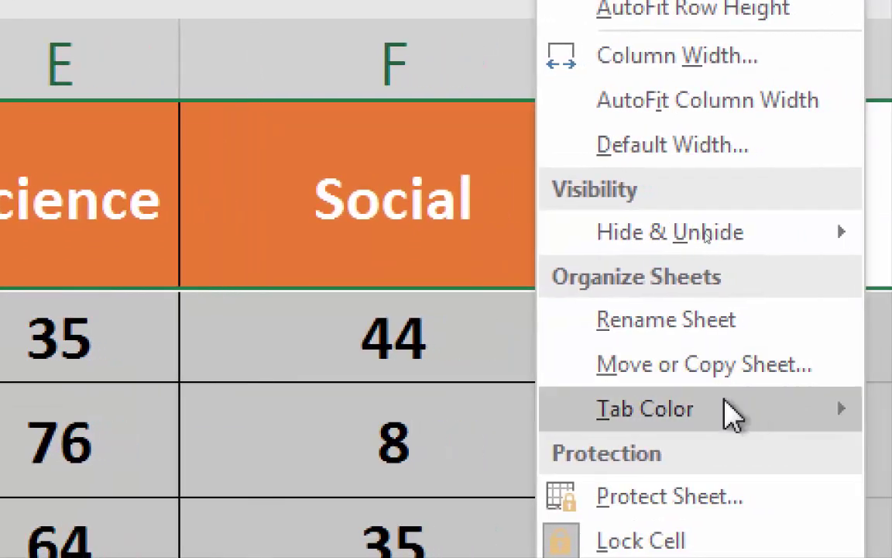
pyautogui.moveTo(726, 236)
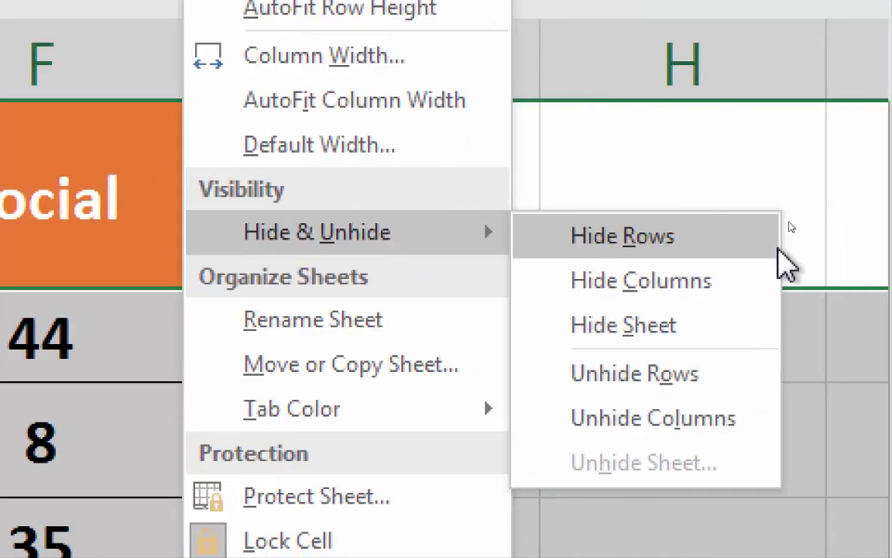